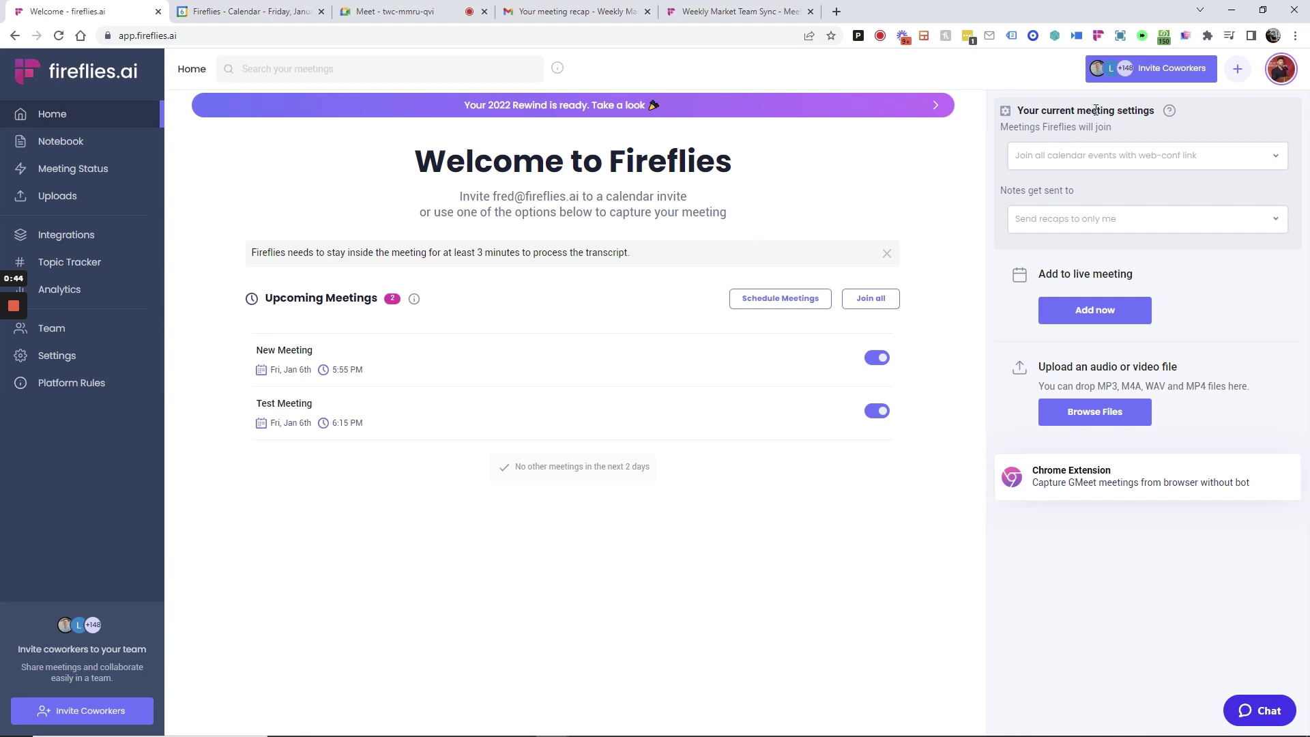
- Review the 'Meetings Fireflies will join' and 'Notes get sent to' options without changing them
click(1075, 166)
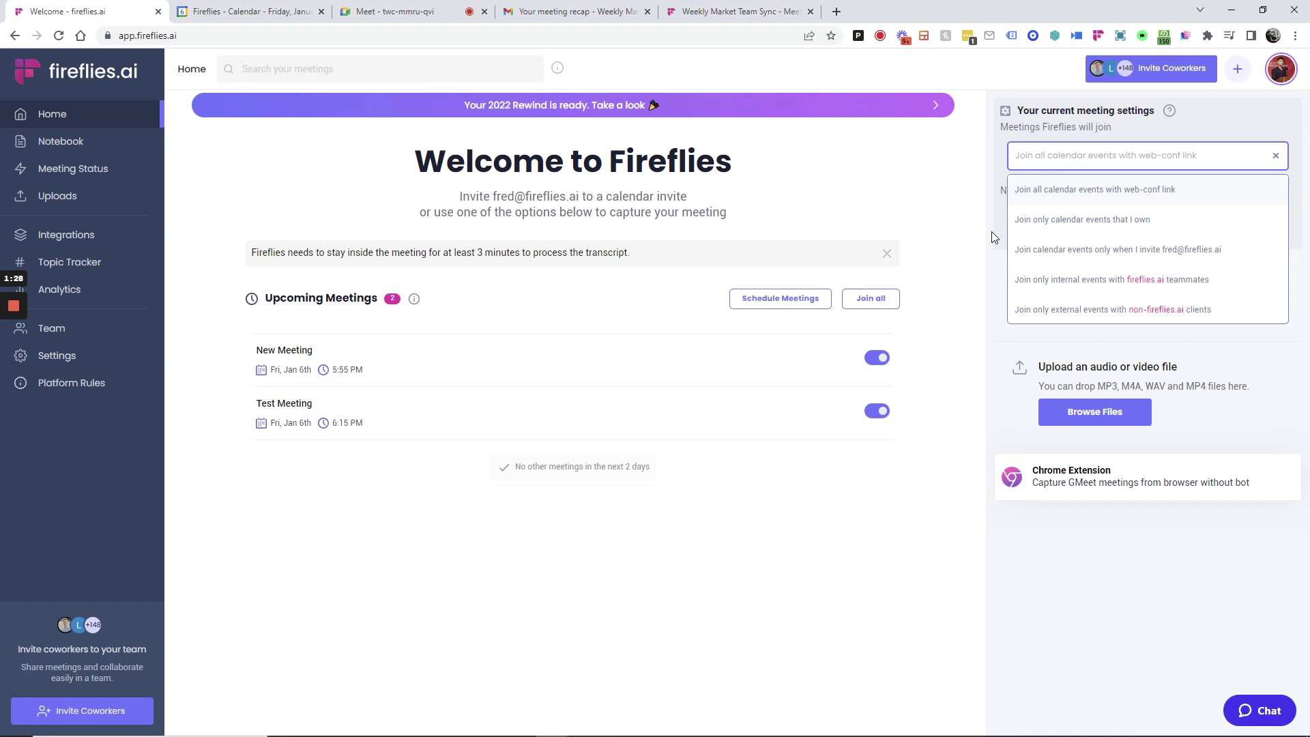
click(946, 234)
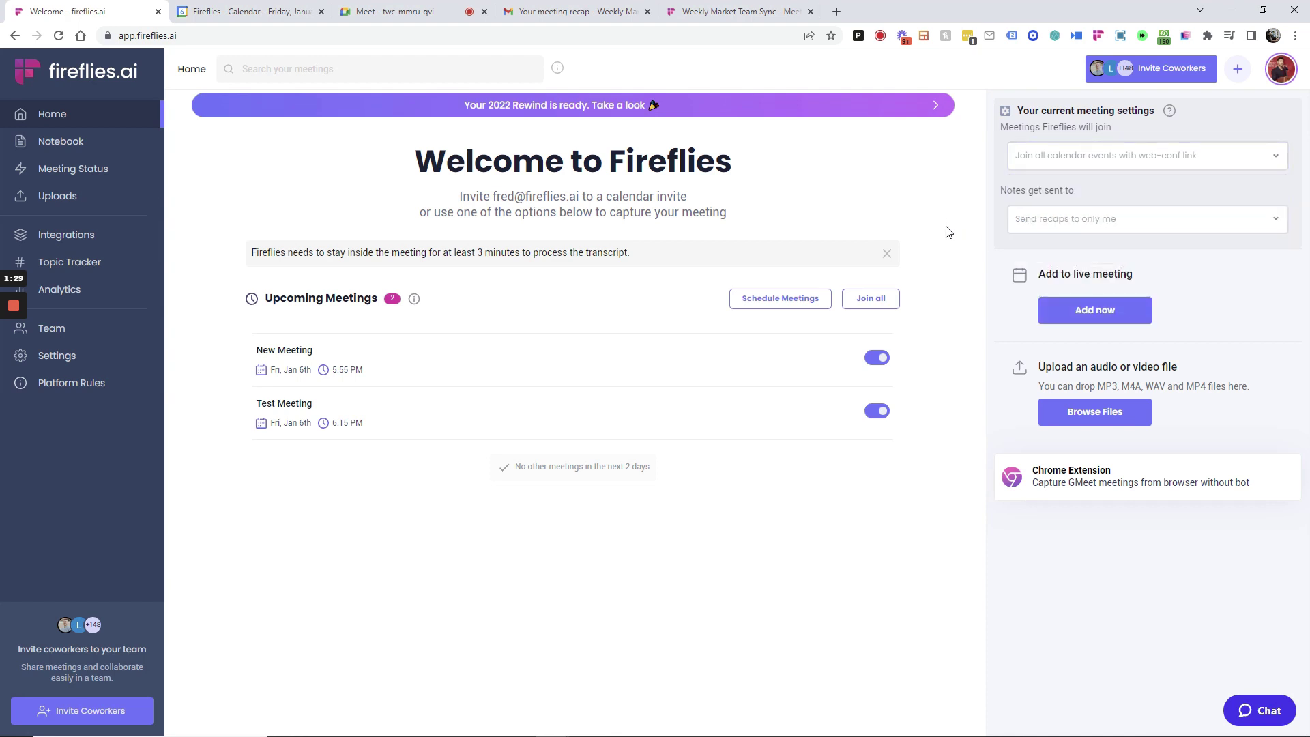
click(1058, 219)
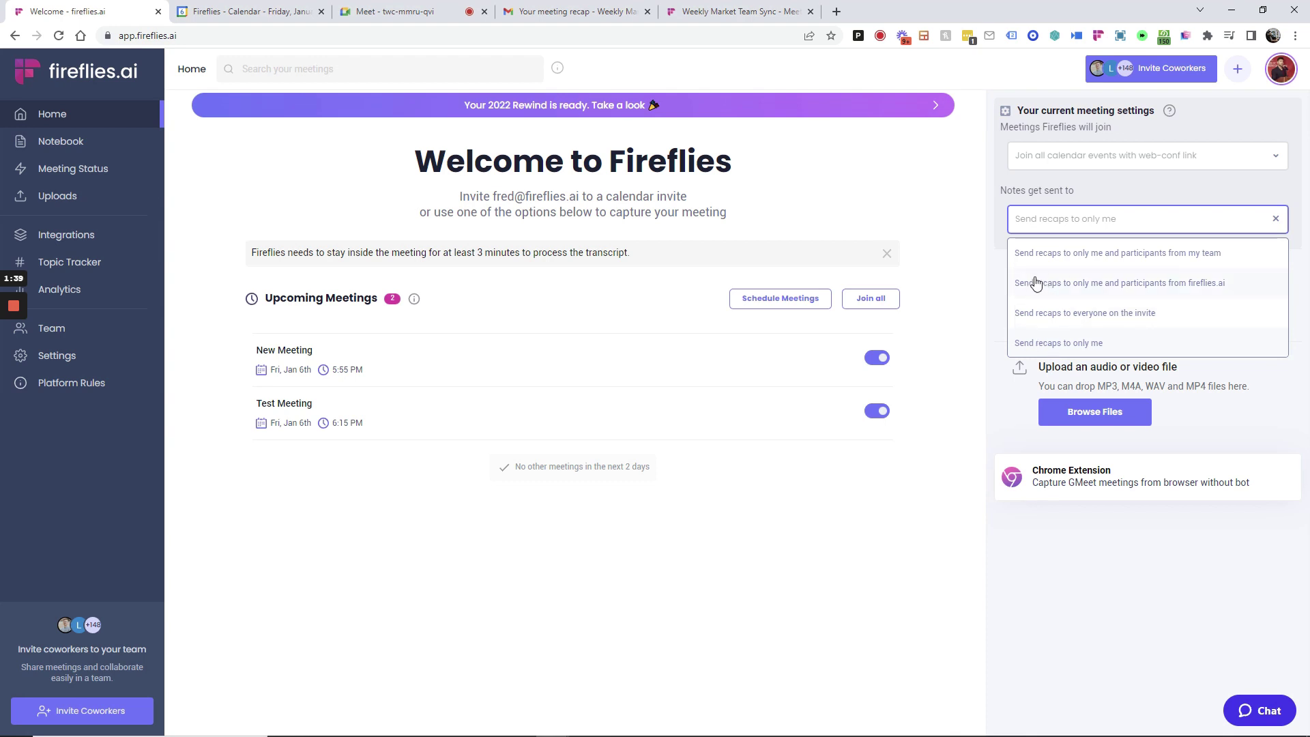
click(903, 208)
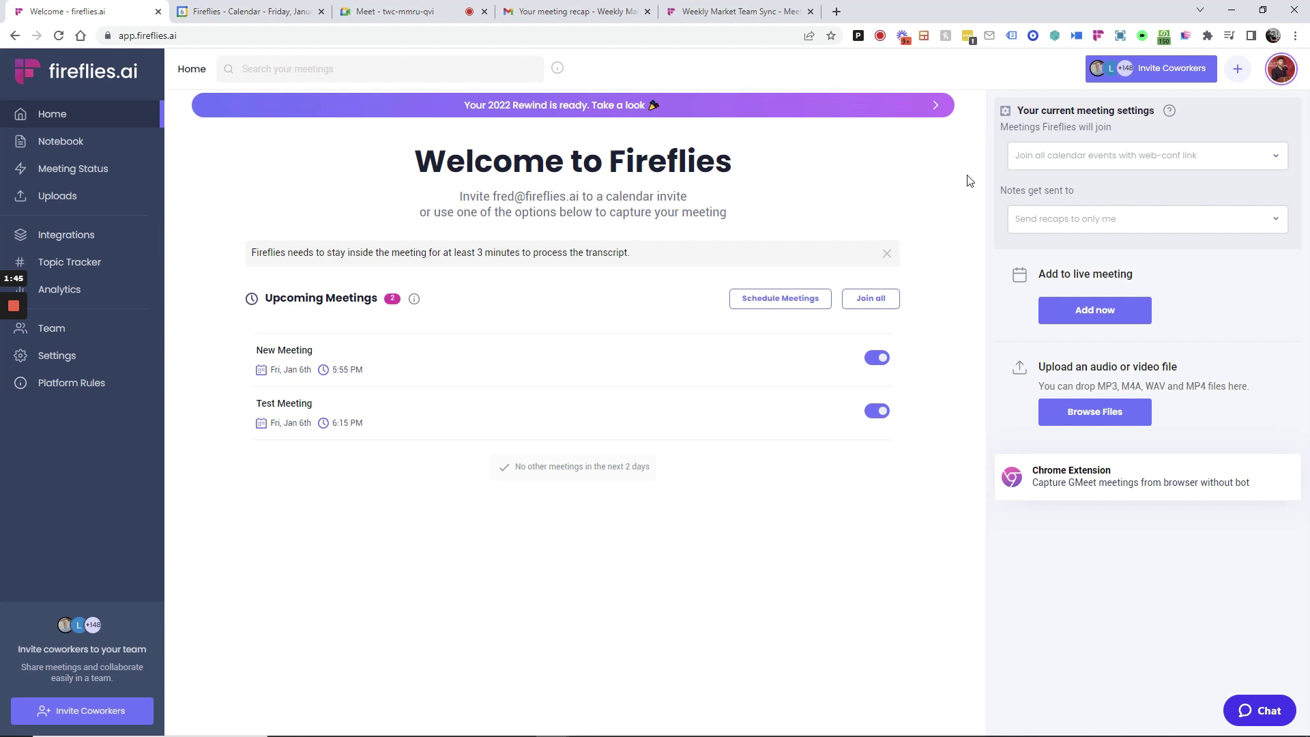
click(1069, 162)
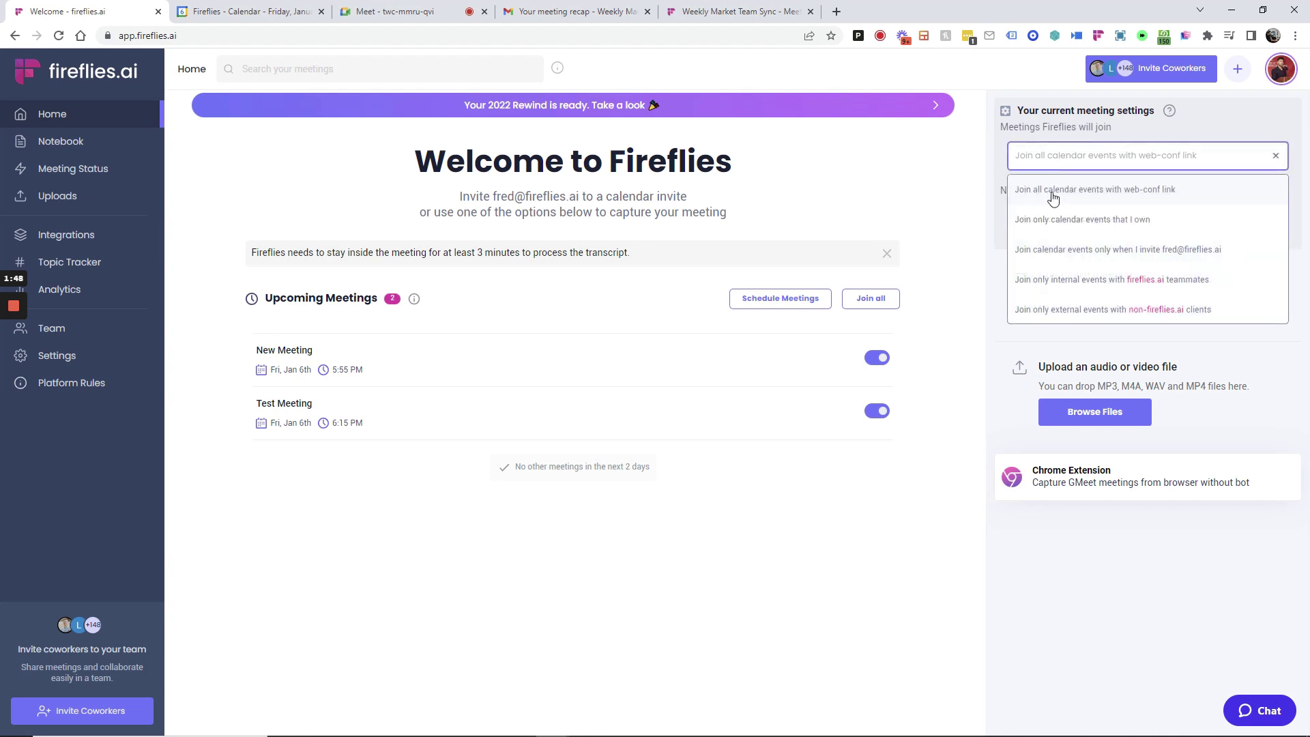
click(930, 193)
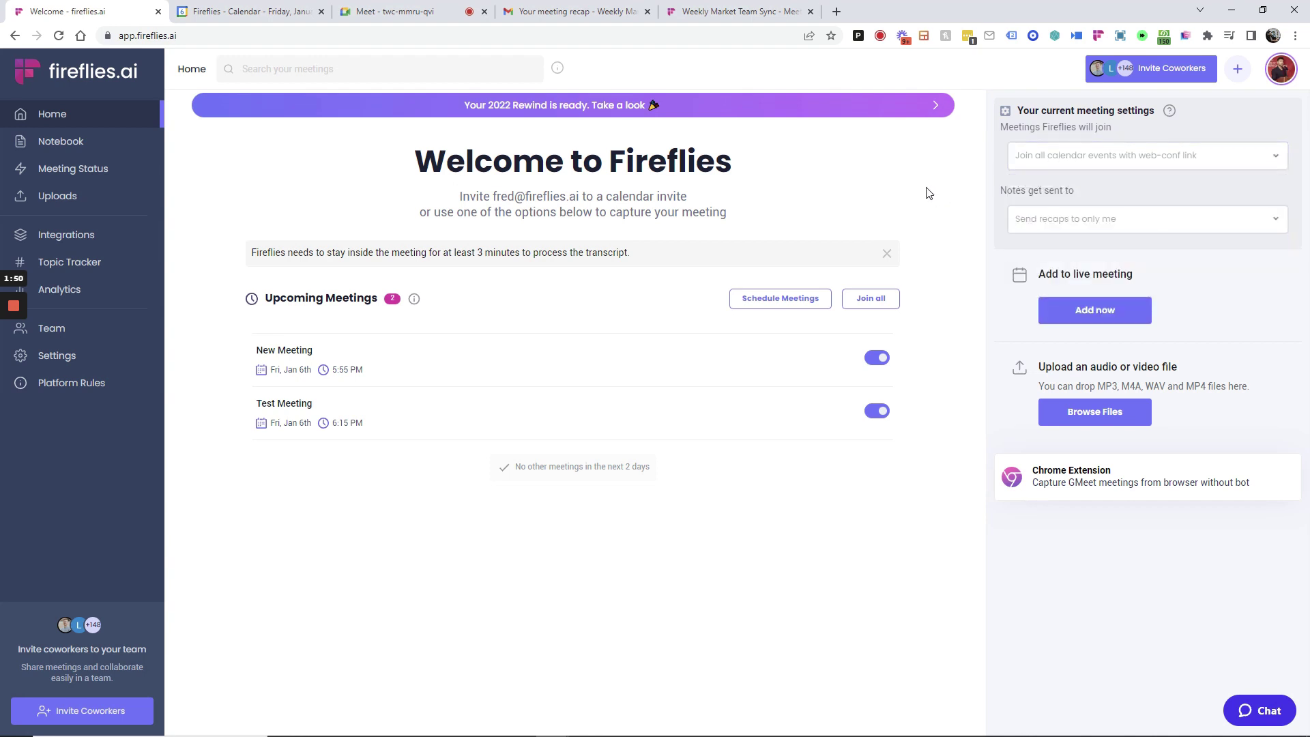
- Start adding Fireflies to a live meeting via 'Add now'
click(1060, 315)
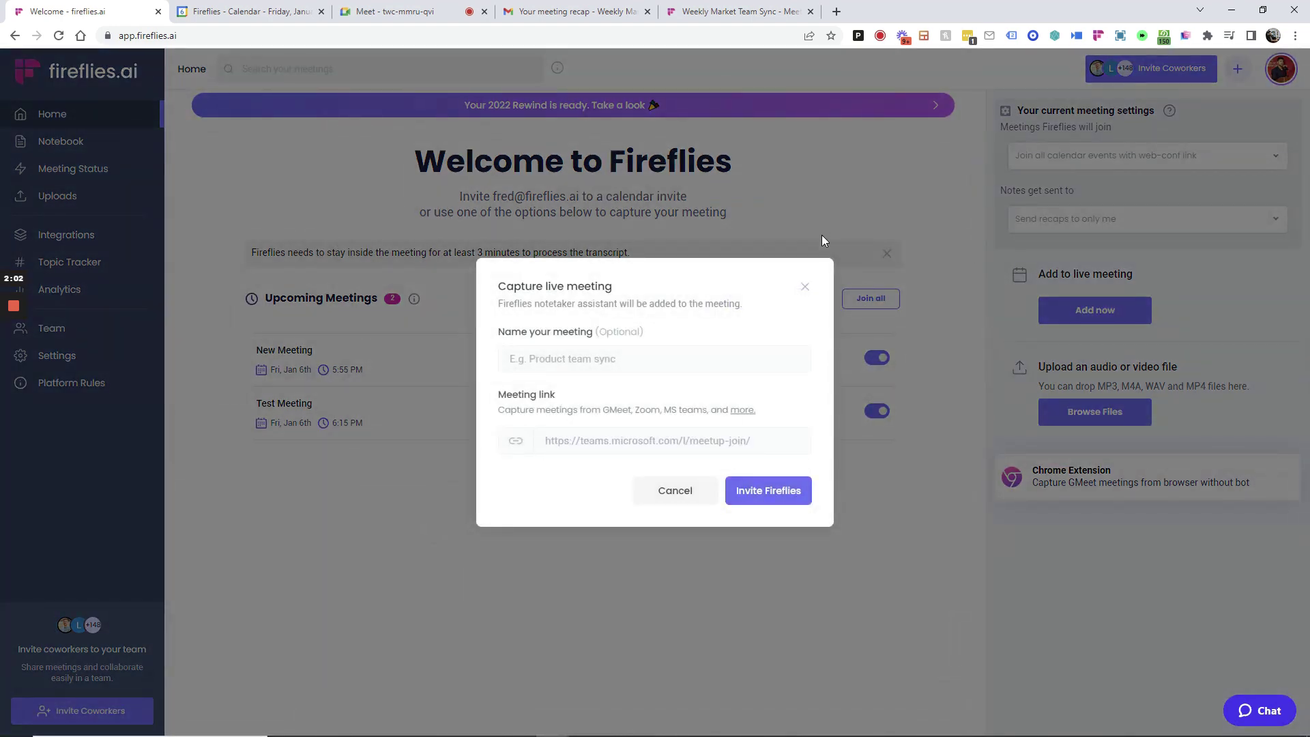
- Close the 'Capture live meeting' form and return to the home page
click(804, 288)
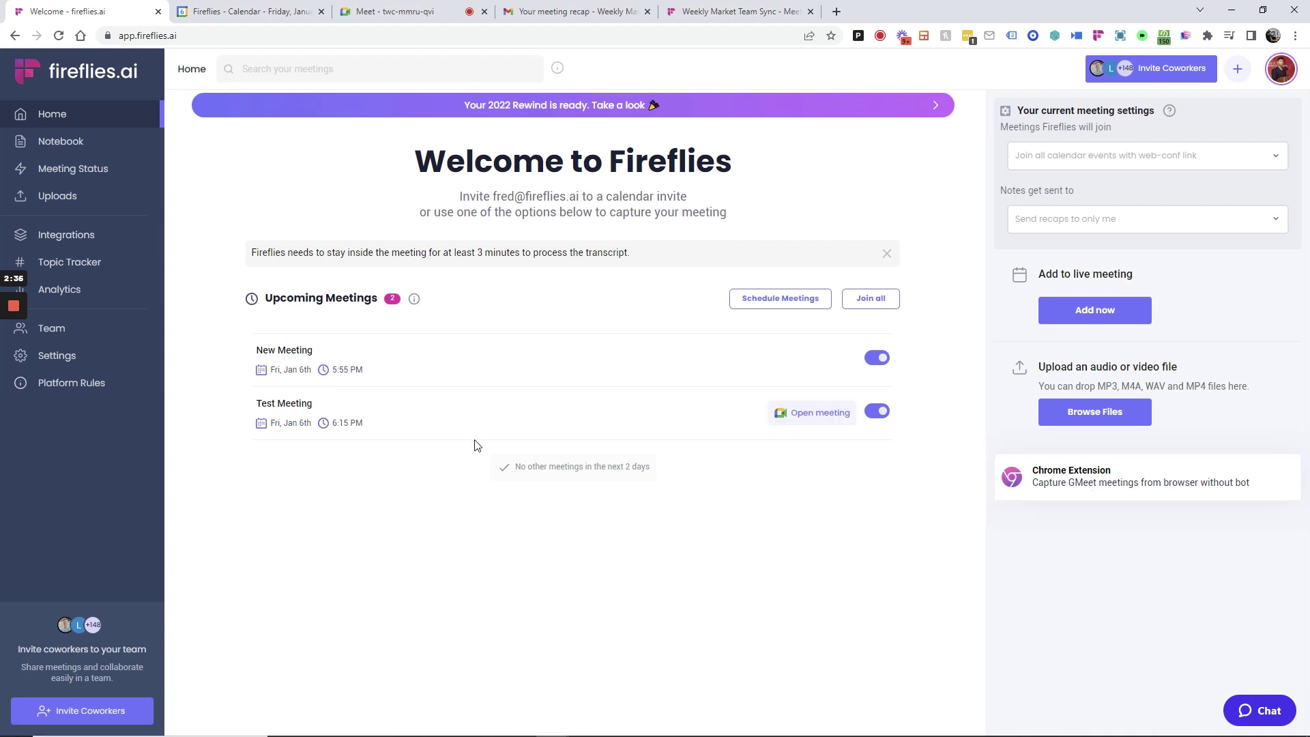
- Check the New Meeting event in Google Calendar, then go to its Google Meet join page
click(216, 21)
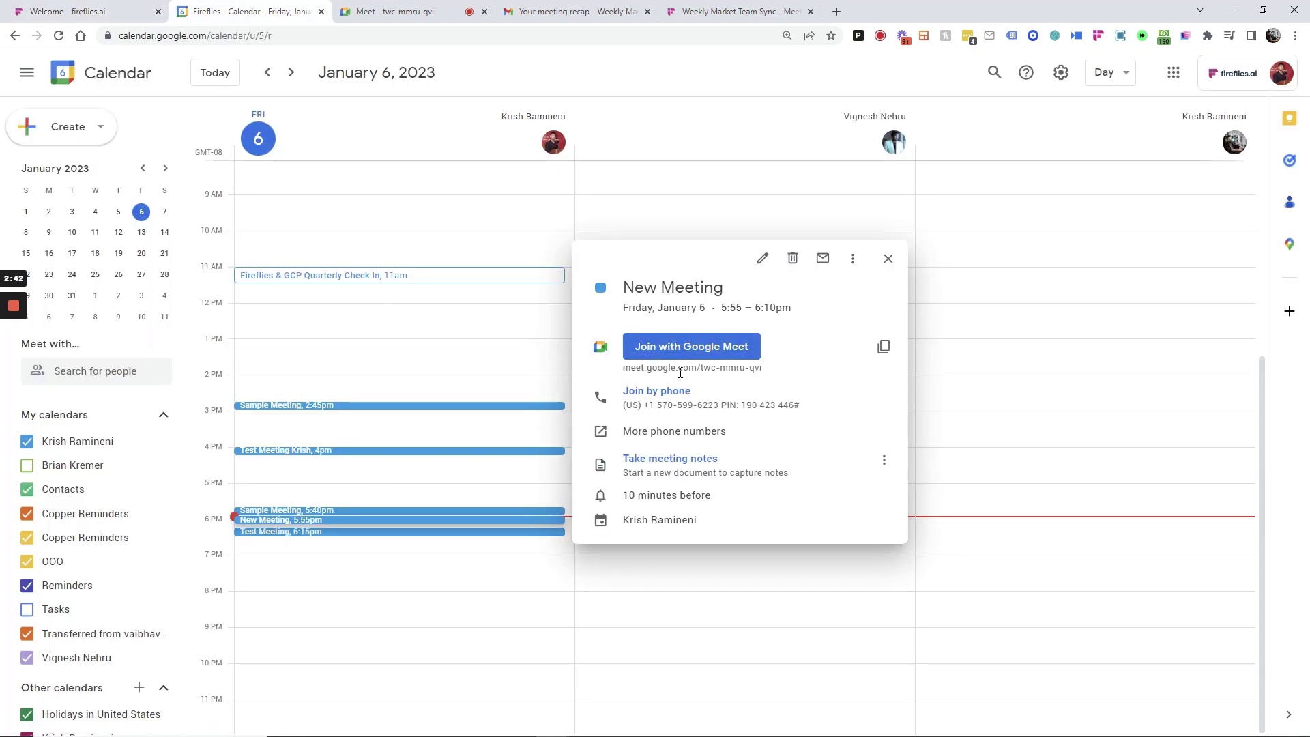
click(387, 12)
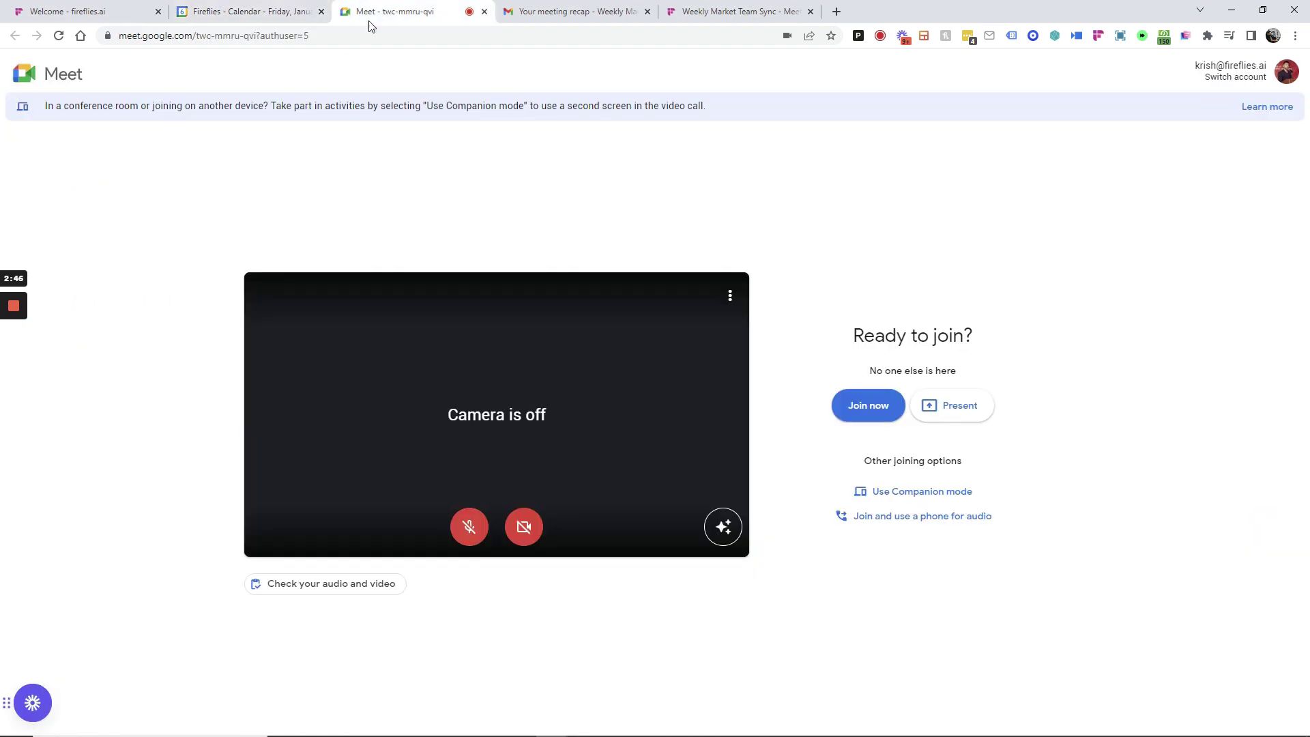
- Join the New Meeting call and admit the Fireflies notetaker
click(869, 406)
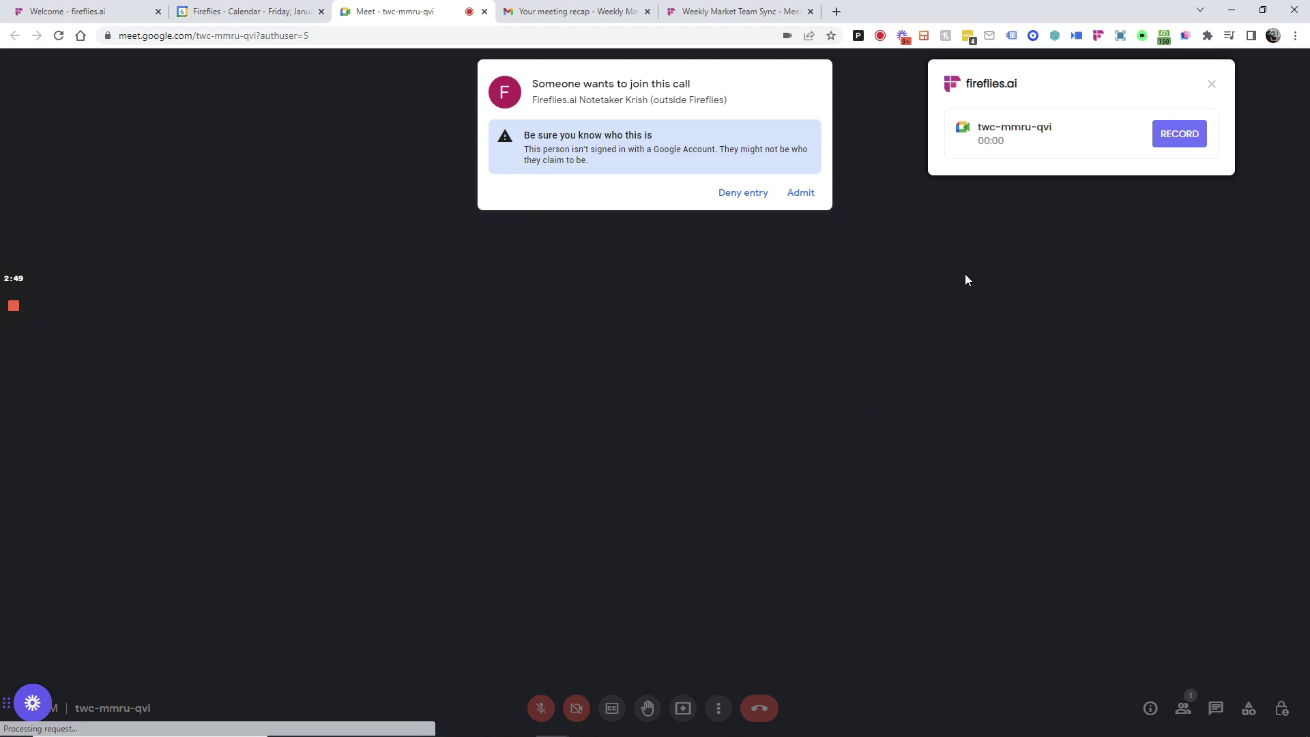
click(1213, 87)
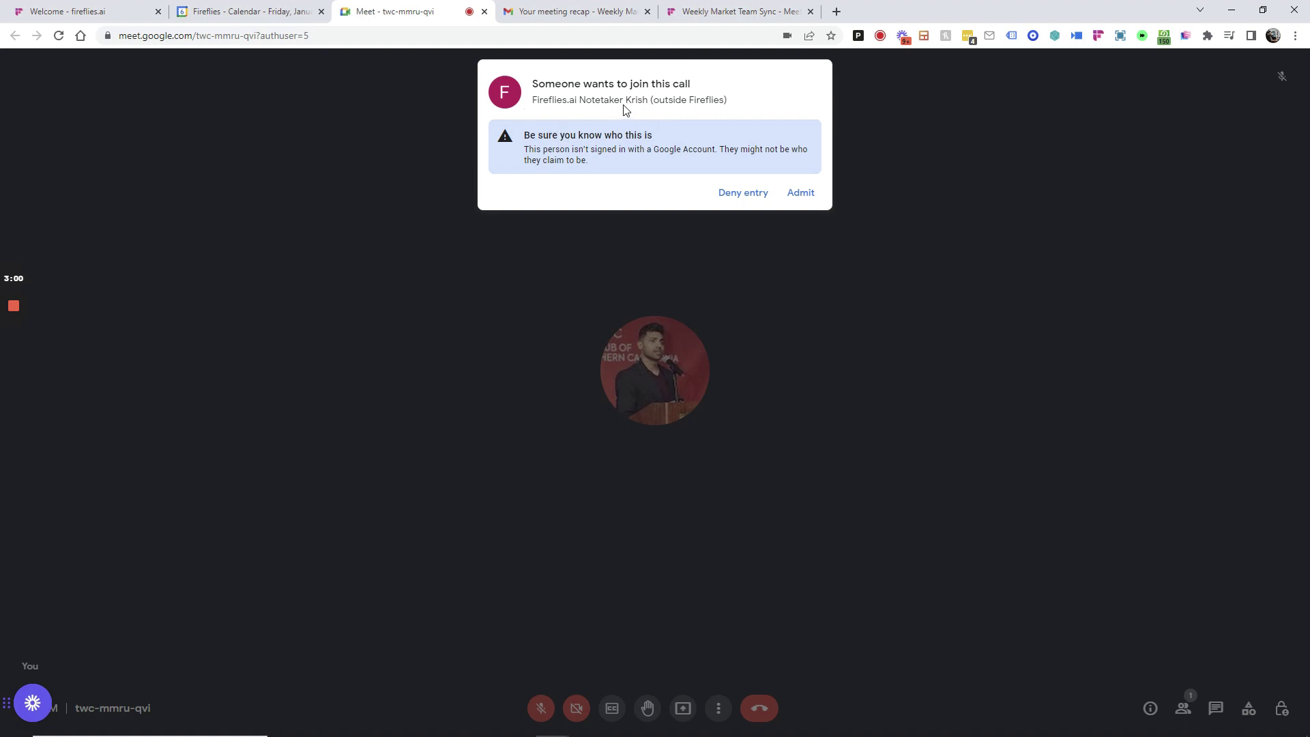
click(807, 195)
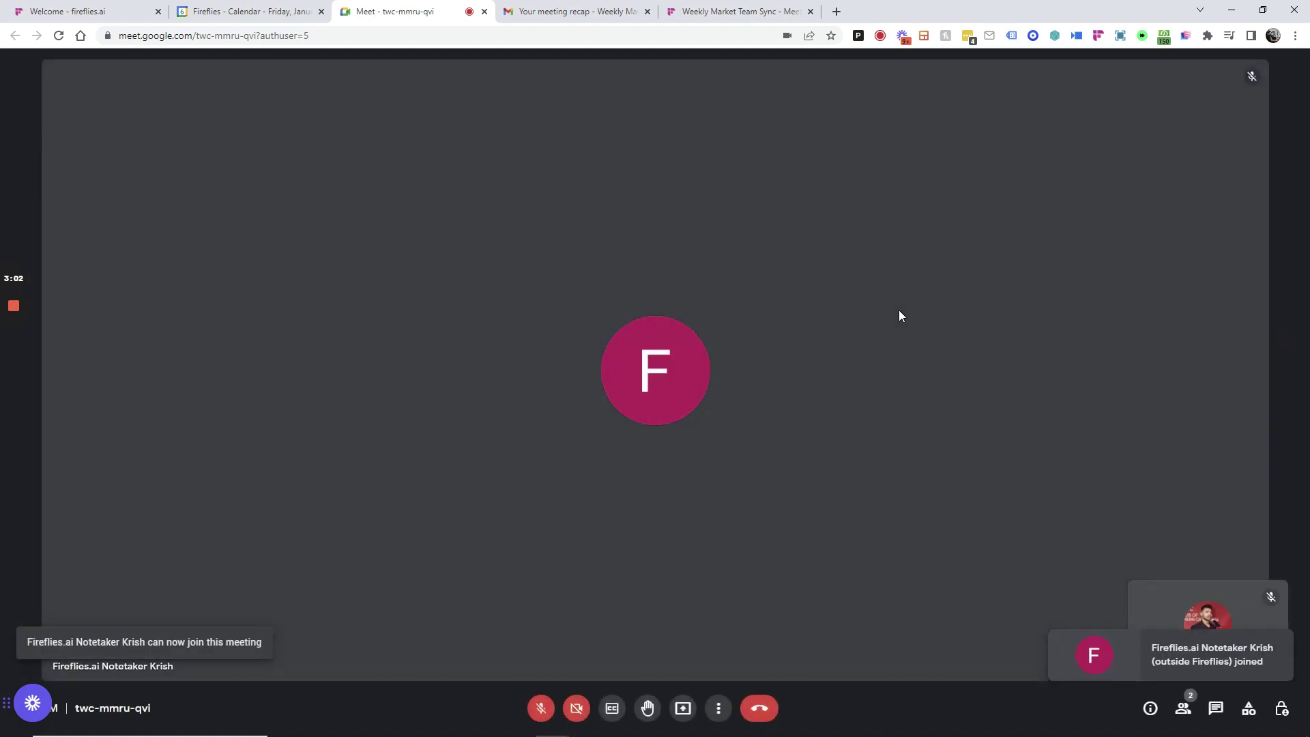
- Check the People list and the notetaker's participant actions without choosing any
click(1187, 715)
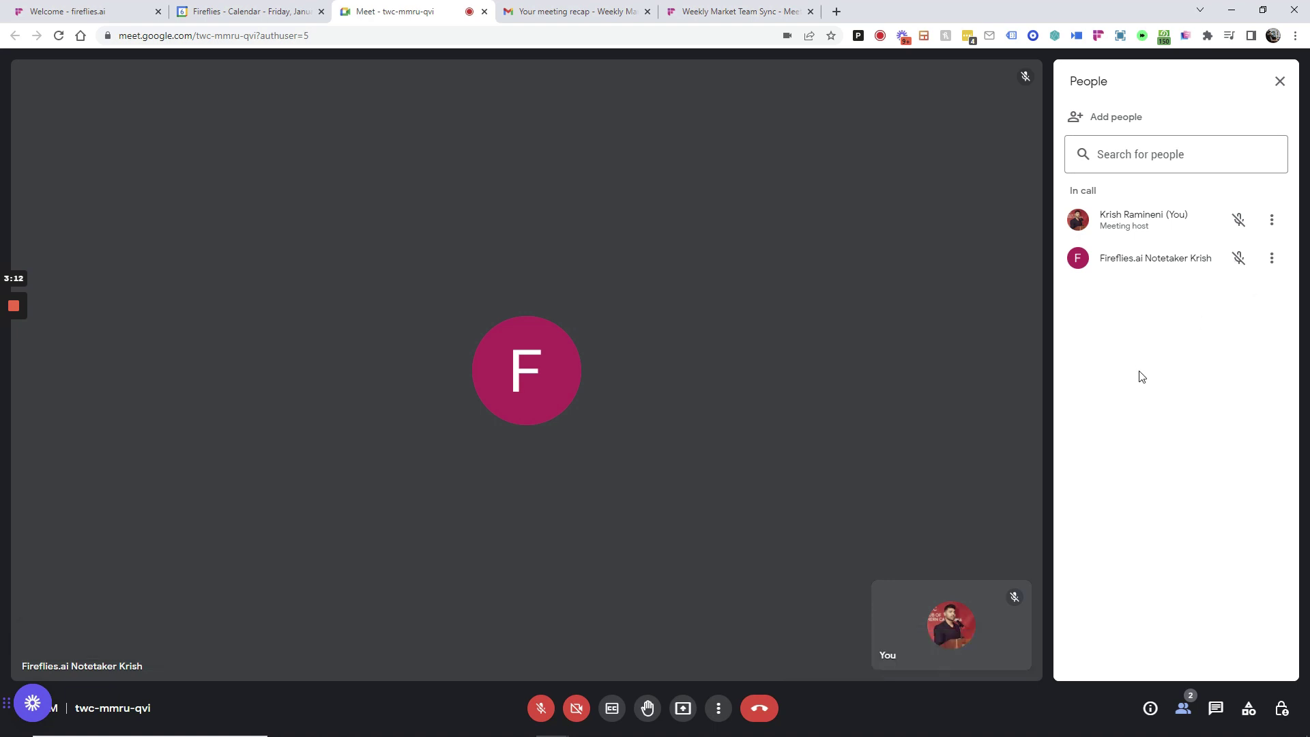
click(1271, 258)
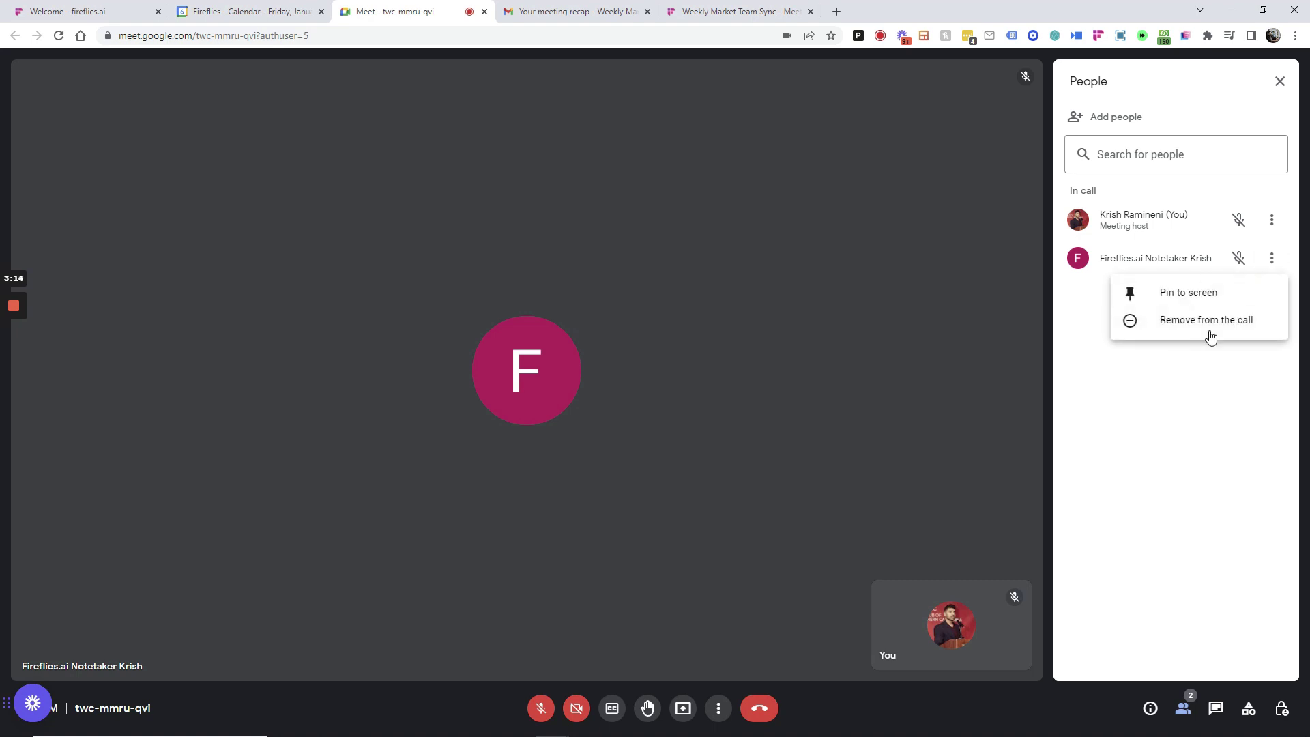
click(1157, 435)
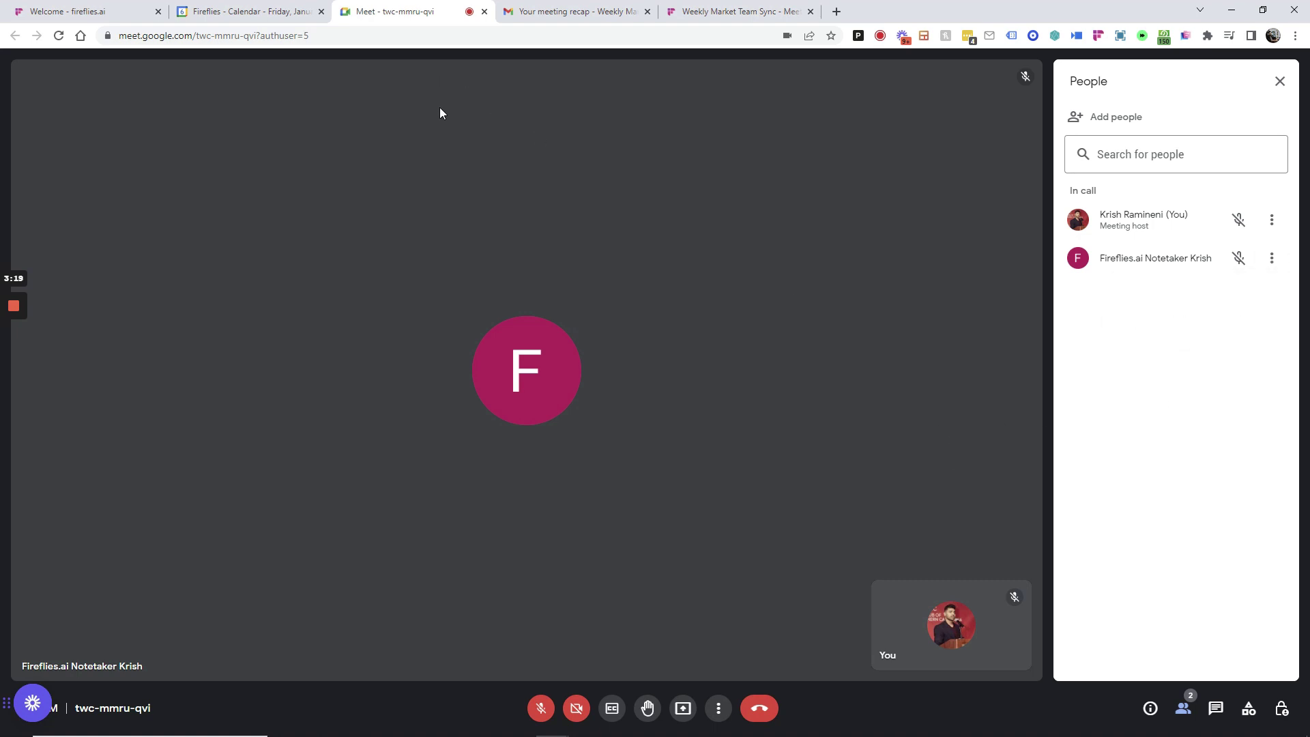
- Switch via the recap email to the Weekly Market Team Sync recap
click(538, 13)
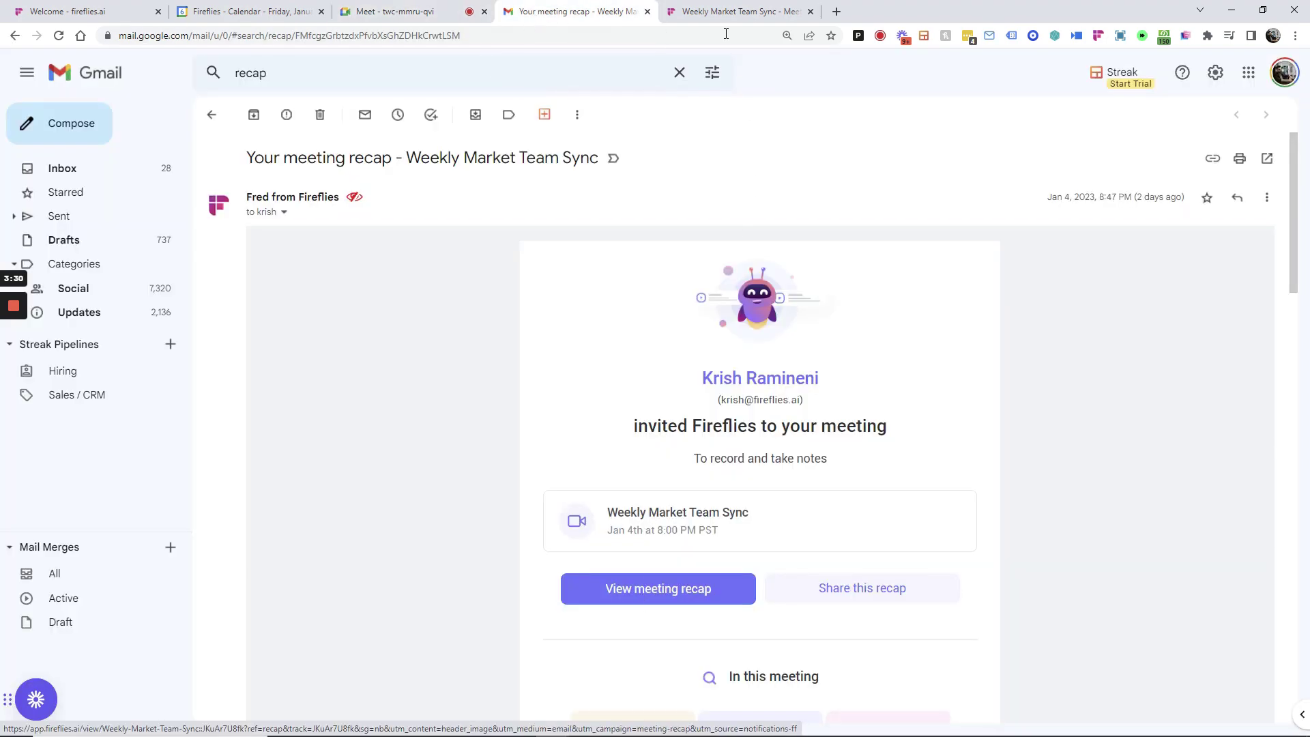
click(726, 12)
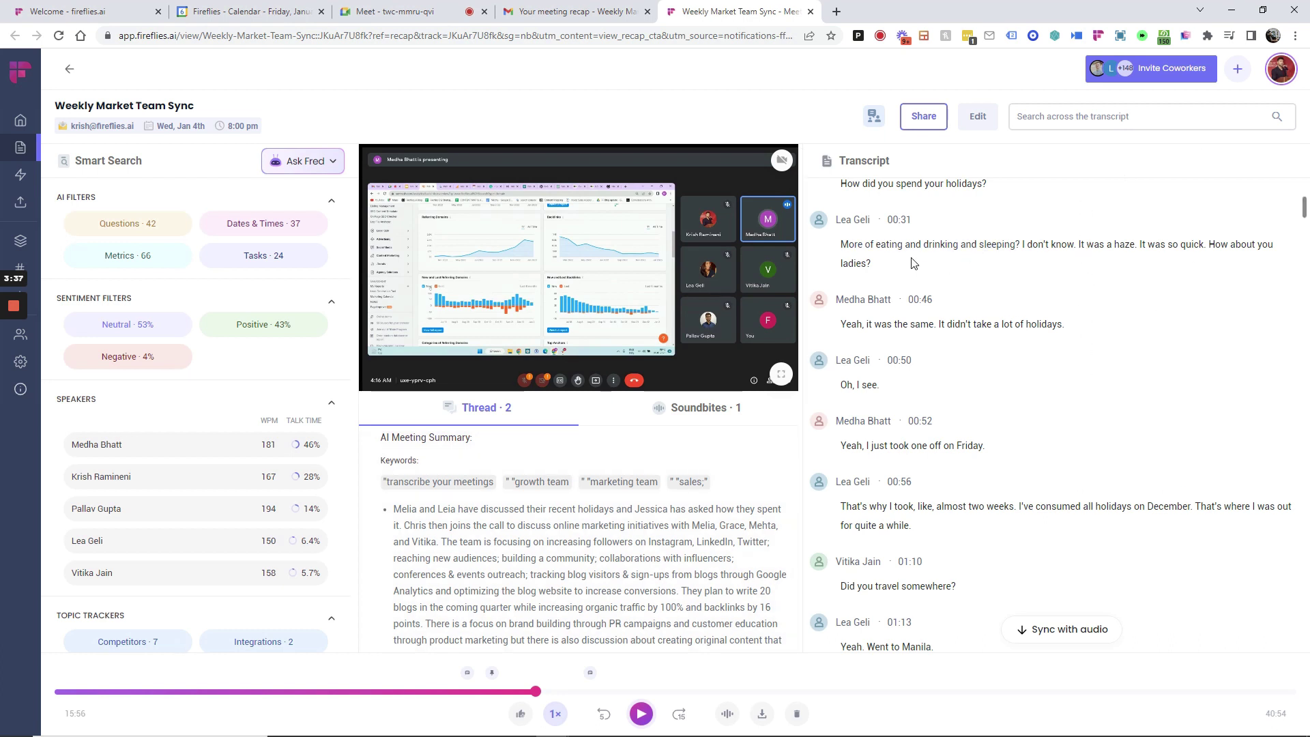
scroll(929, 290, down, 1)
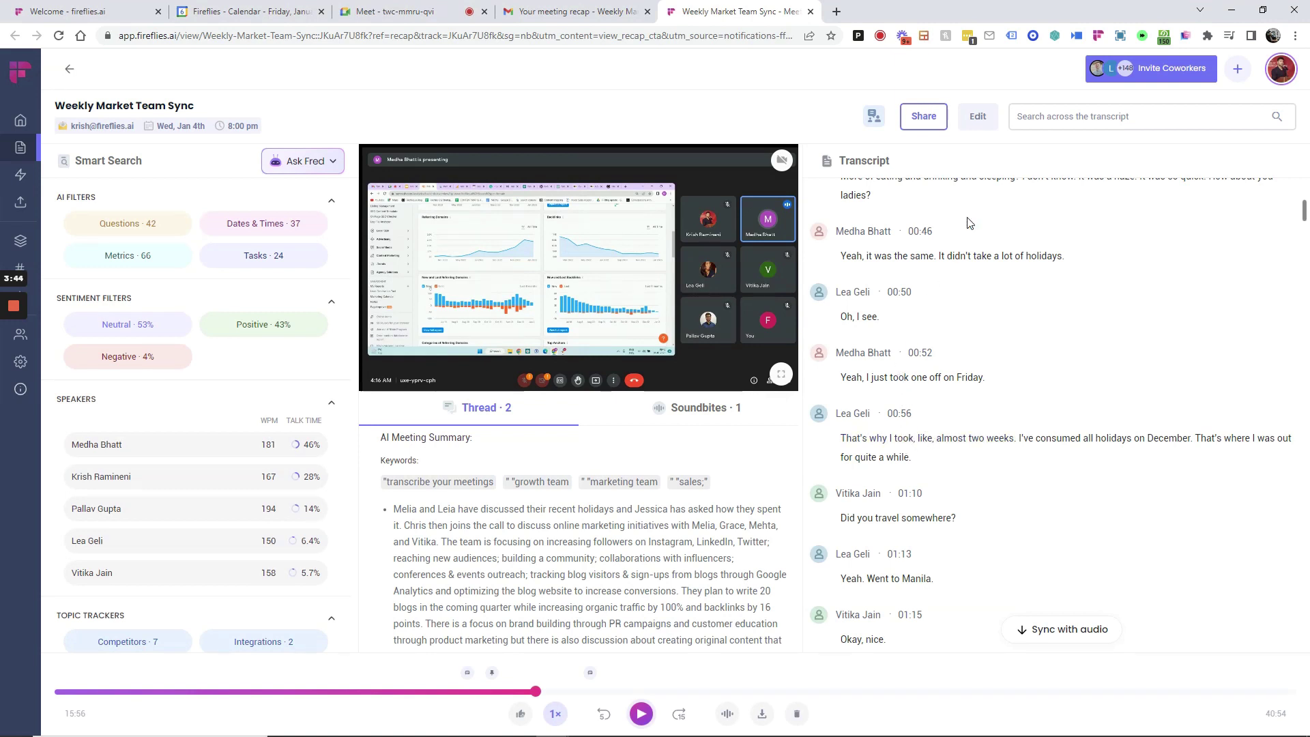
- Search the transcript for 'december', jump to the 15:26 mention, then clear the search
click(1048, 114)
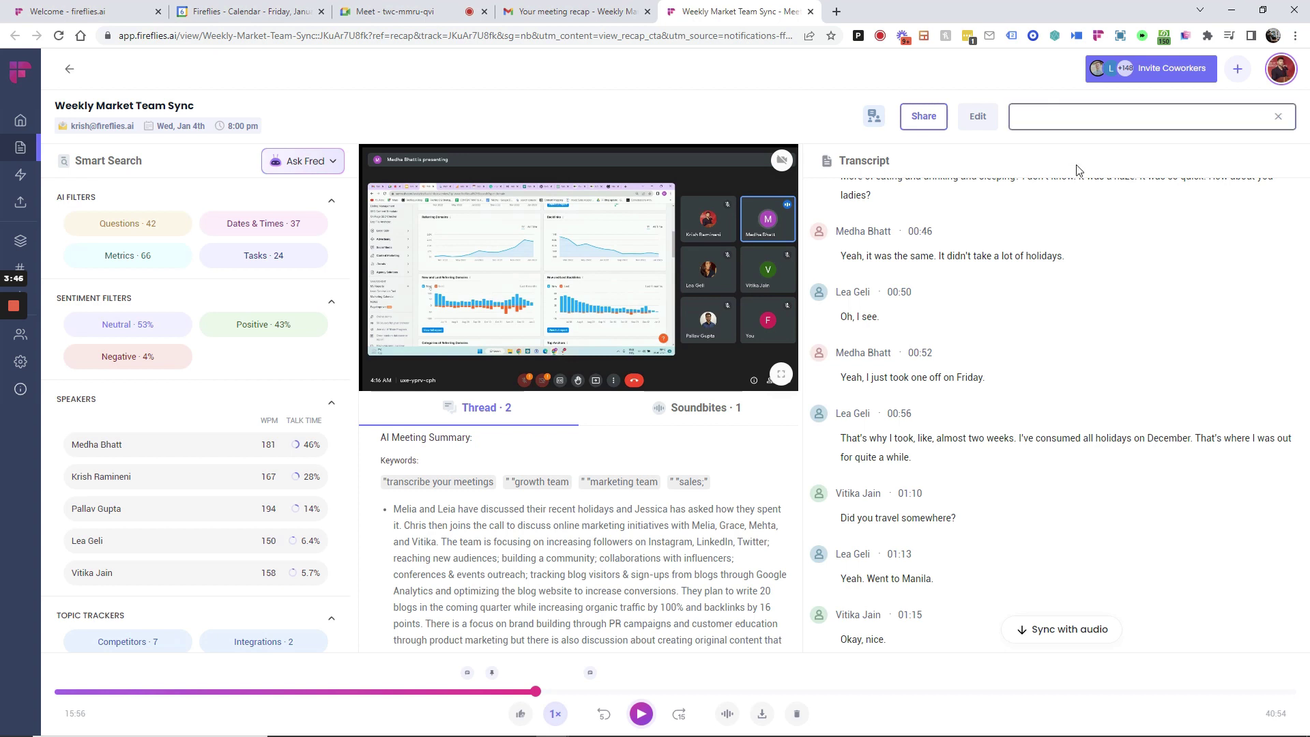
text(december)
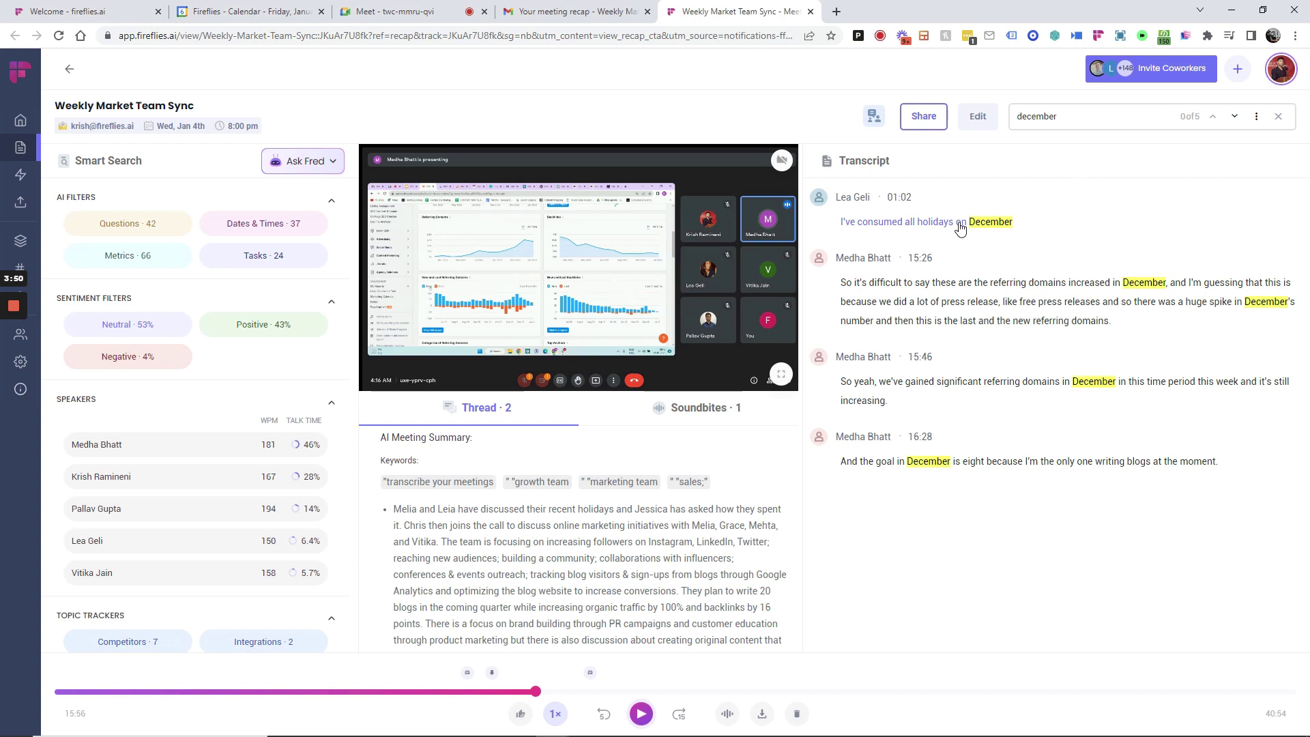
click(919, 284)
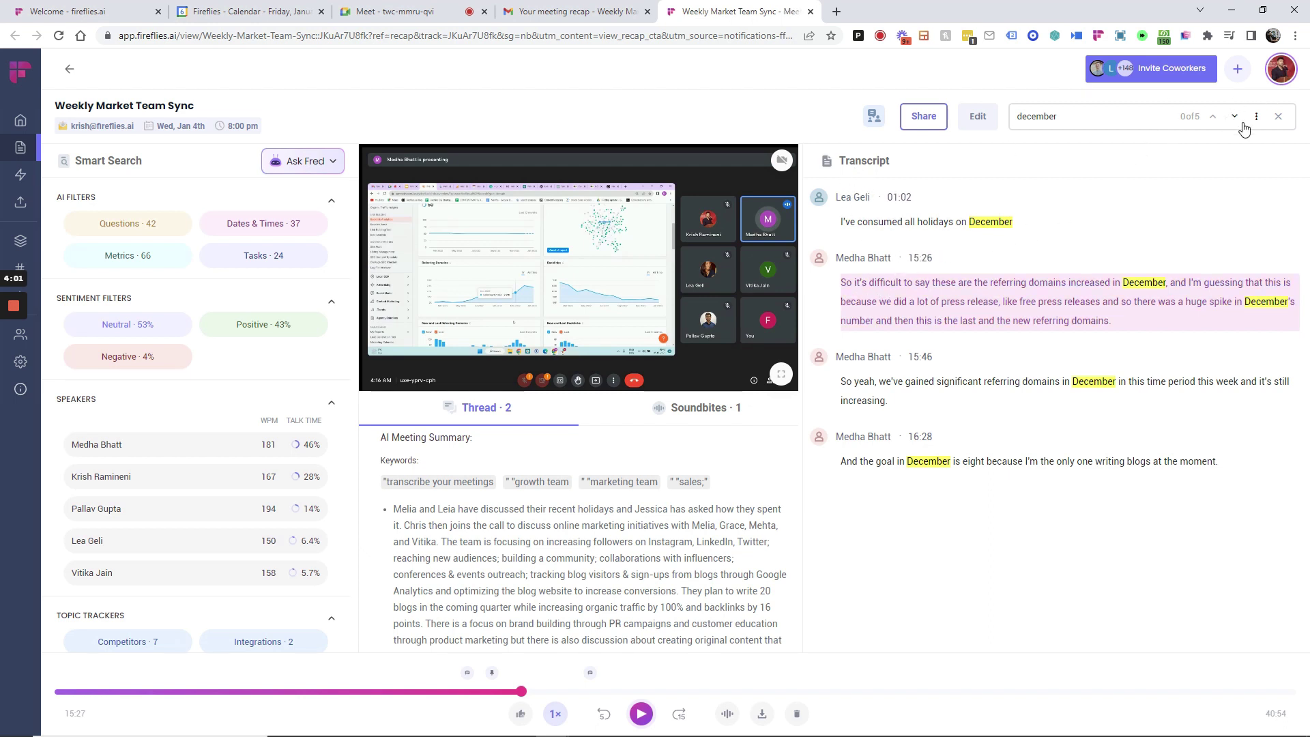
click(1279, 120)
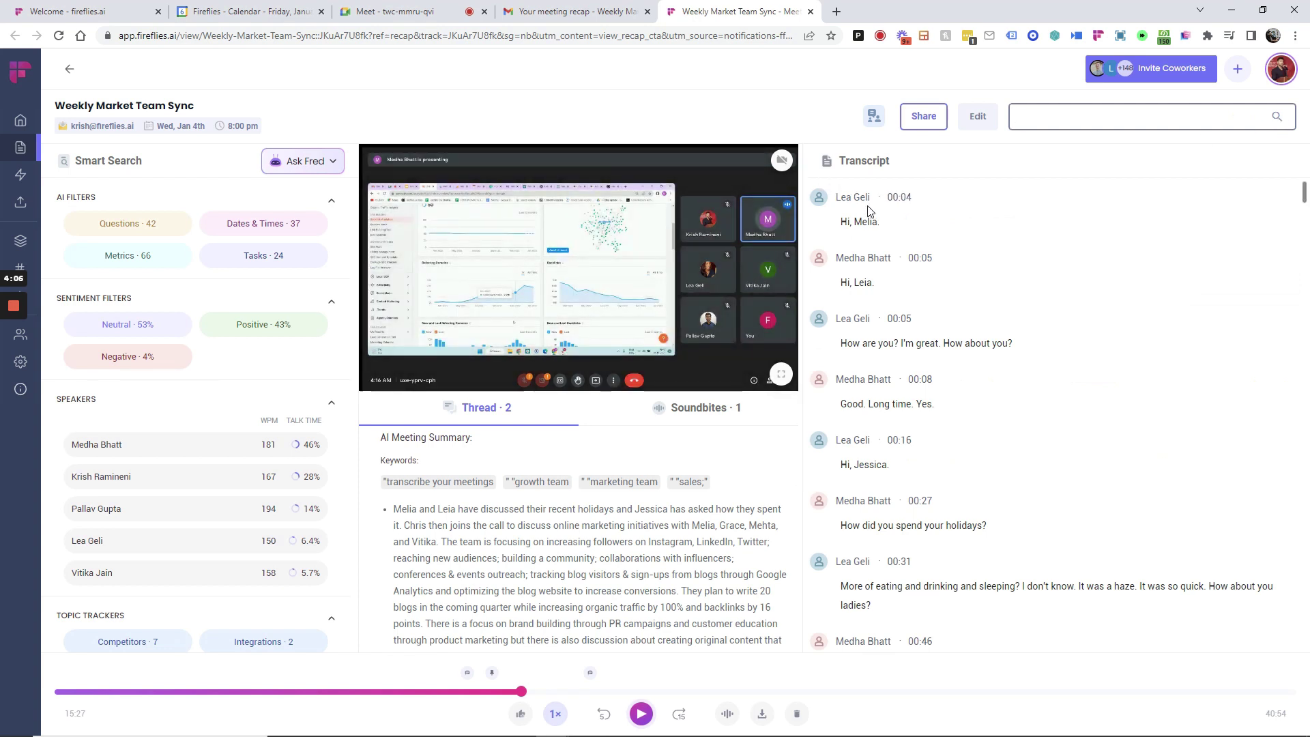
scroll(866, 216, down, 3)
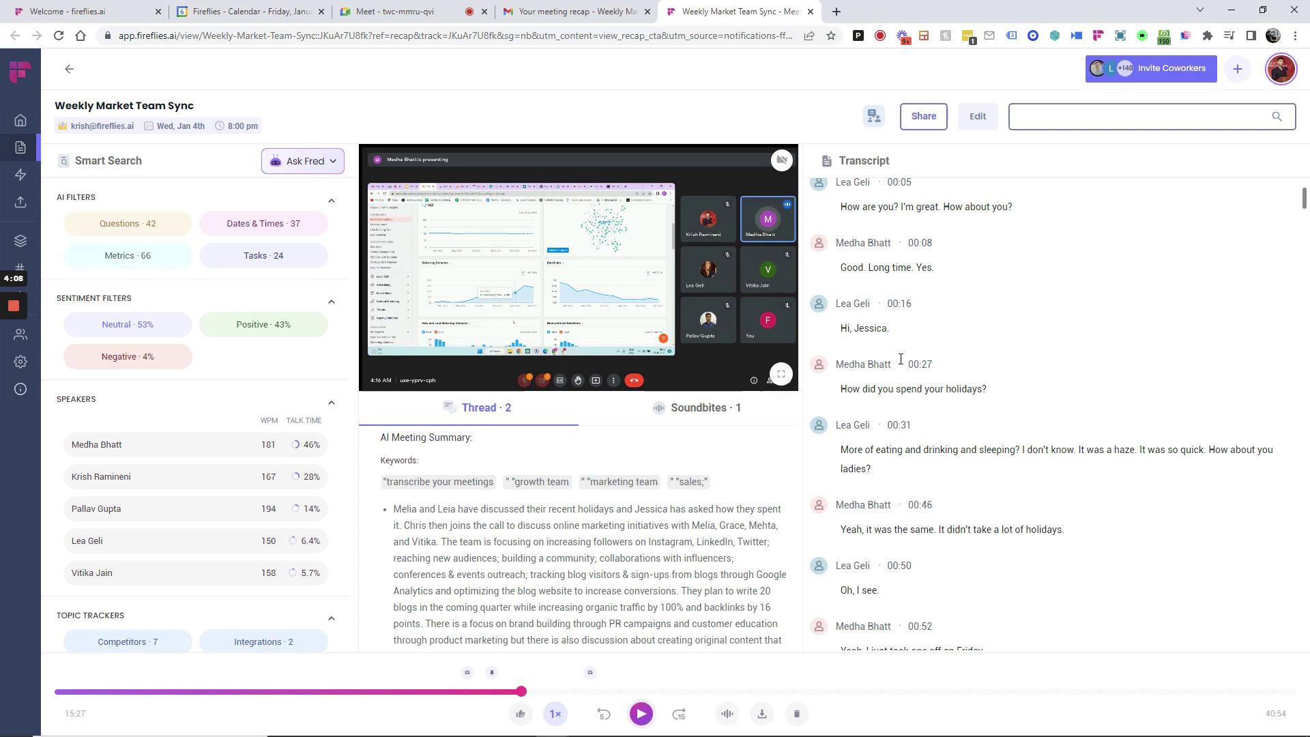
scroll(894, 272, down, 2)
scroll(900, 282, down, 3)
scroll(916, 290, down, 2)
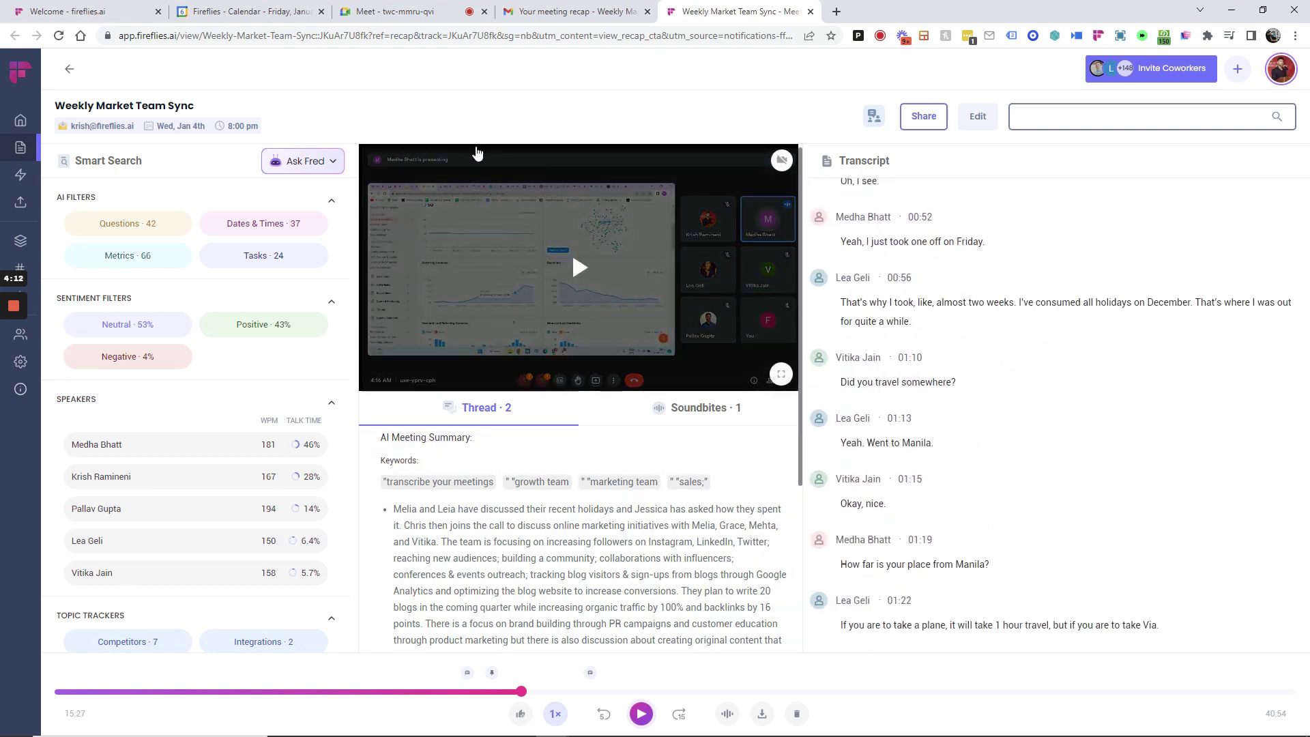
mouse_move(579, 268)
scroll(559, 466, down, 2)
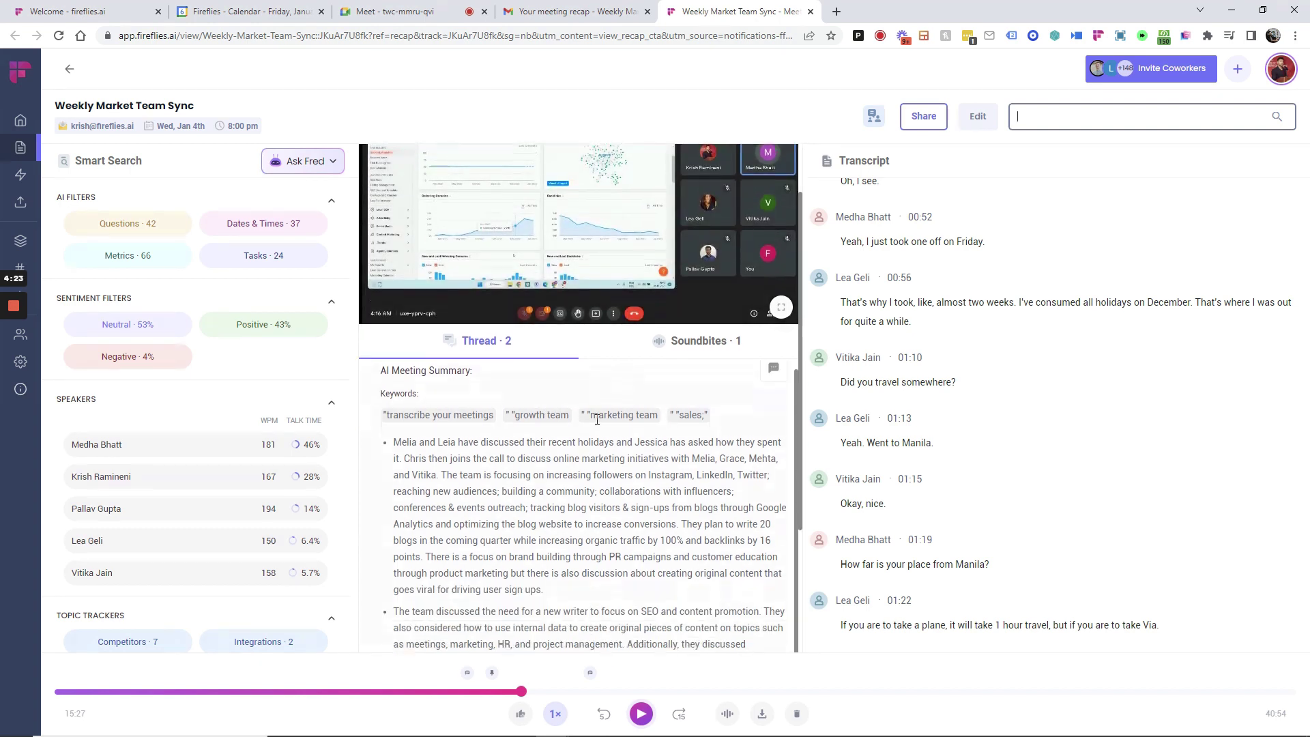
scroll(620, 311, down, 2)
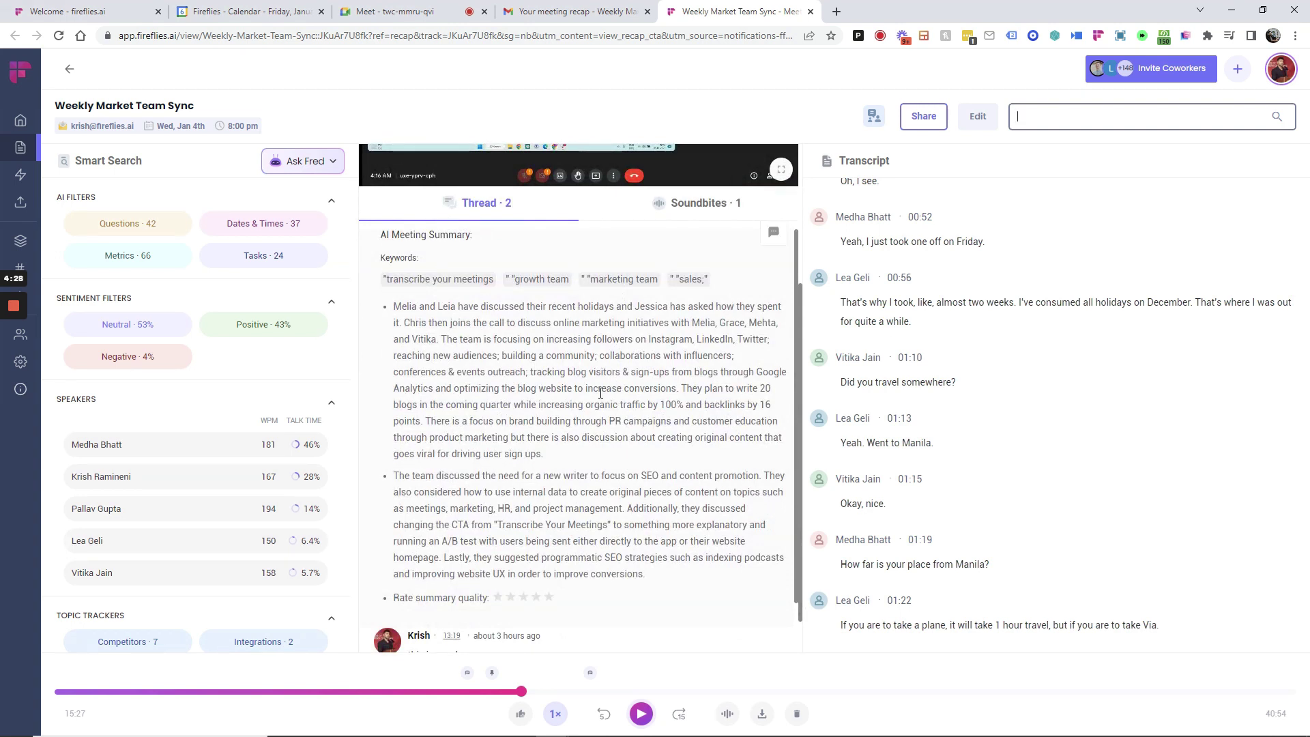
scroll(591, 355, down, 1)
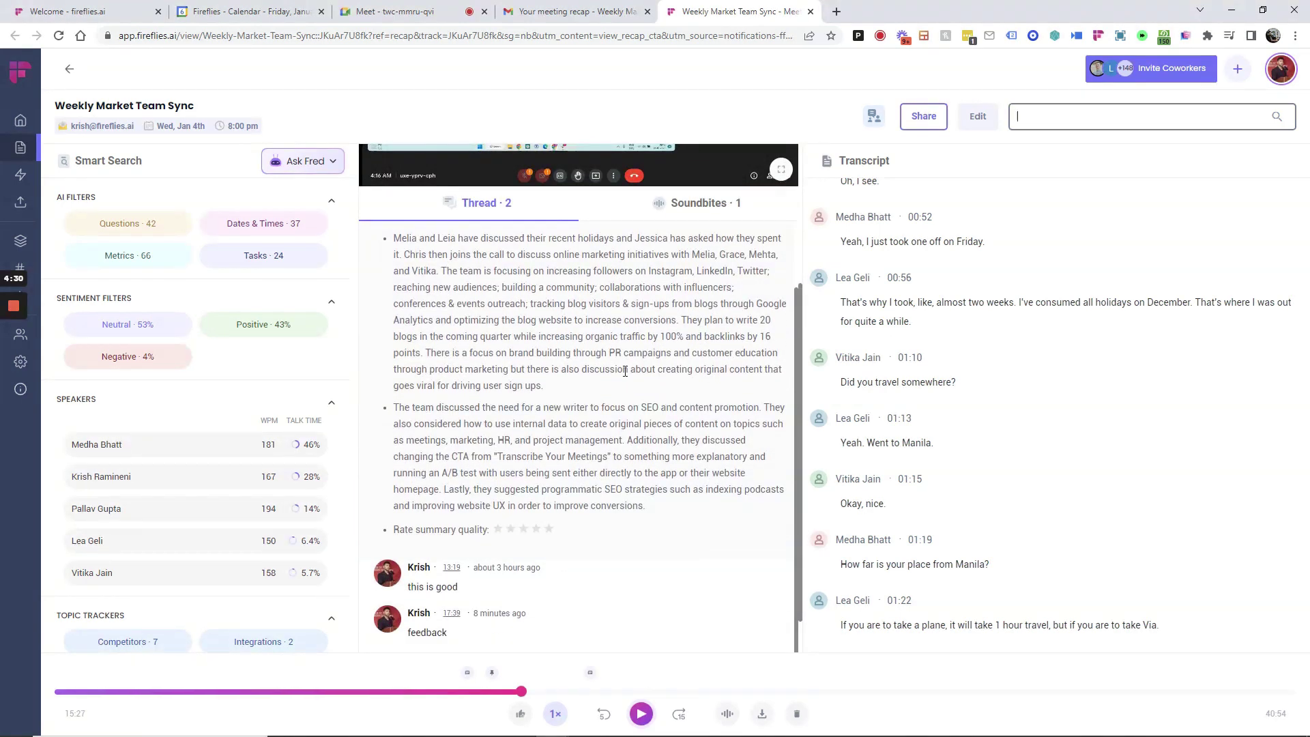
scroll(631, 366, down, 1)
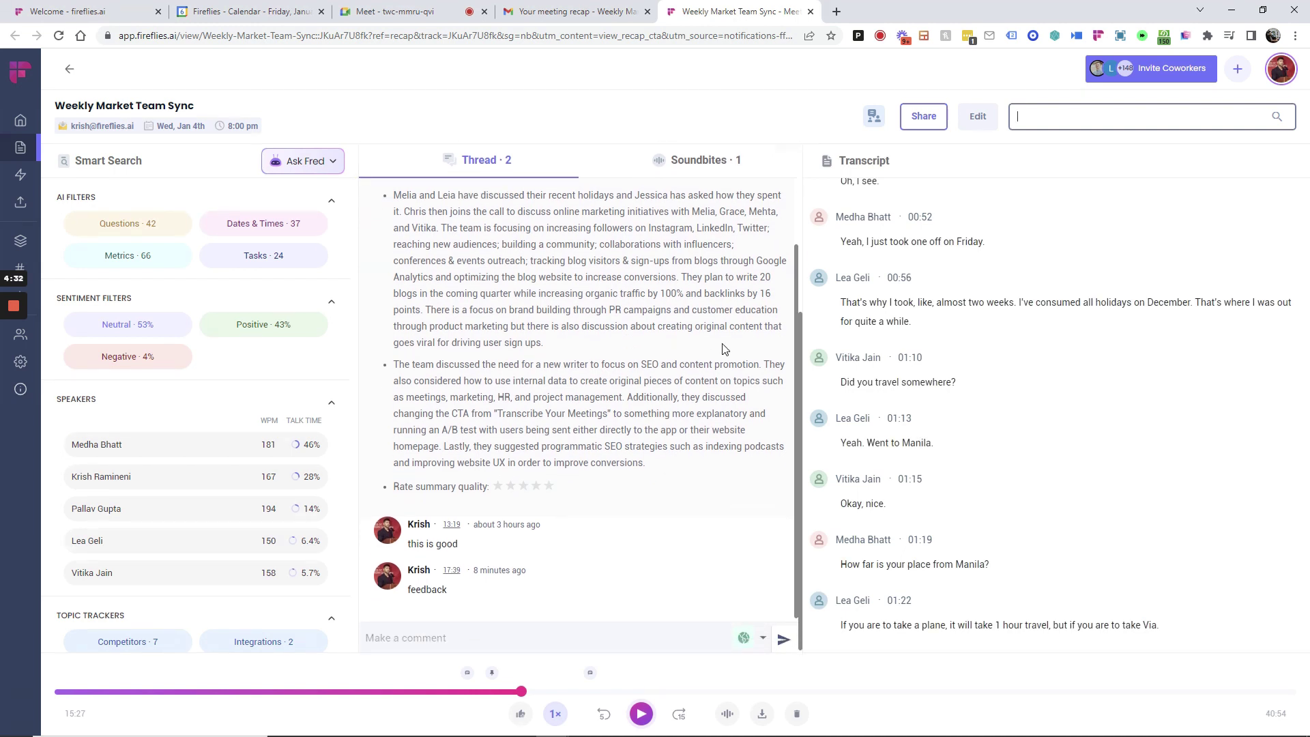
scroll(871, 400, down, 2)
scroll(878, 401, down, 2)
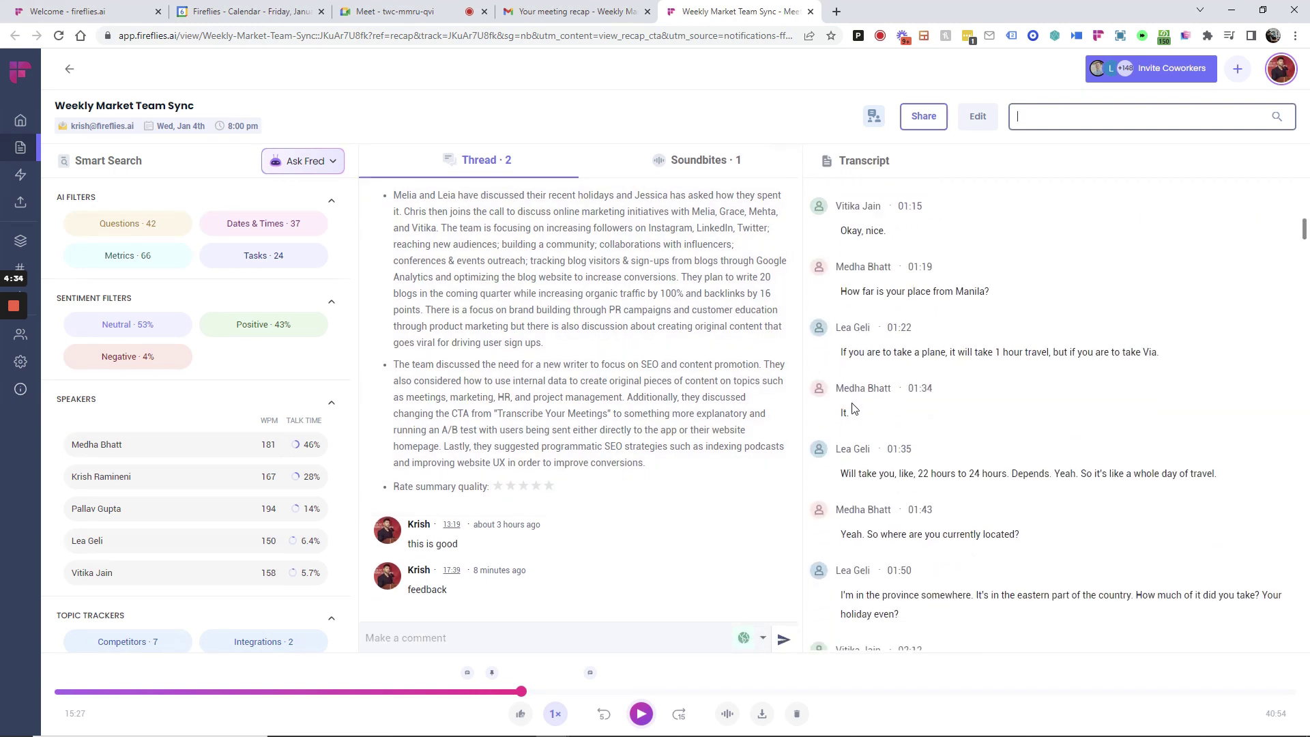
scroll(851, 410, down, 1)
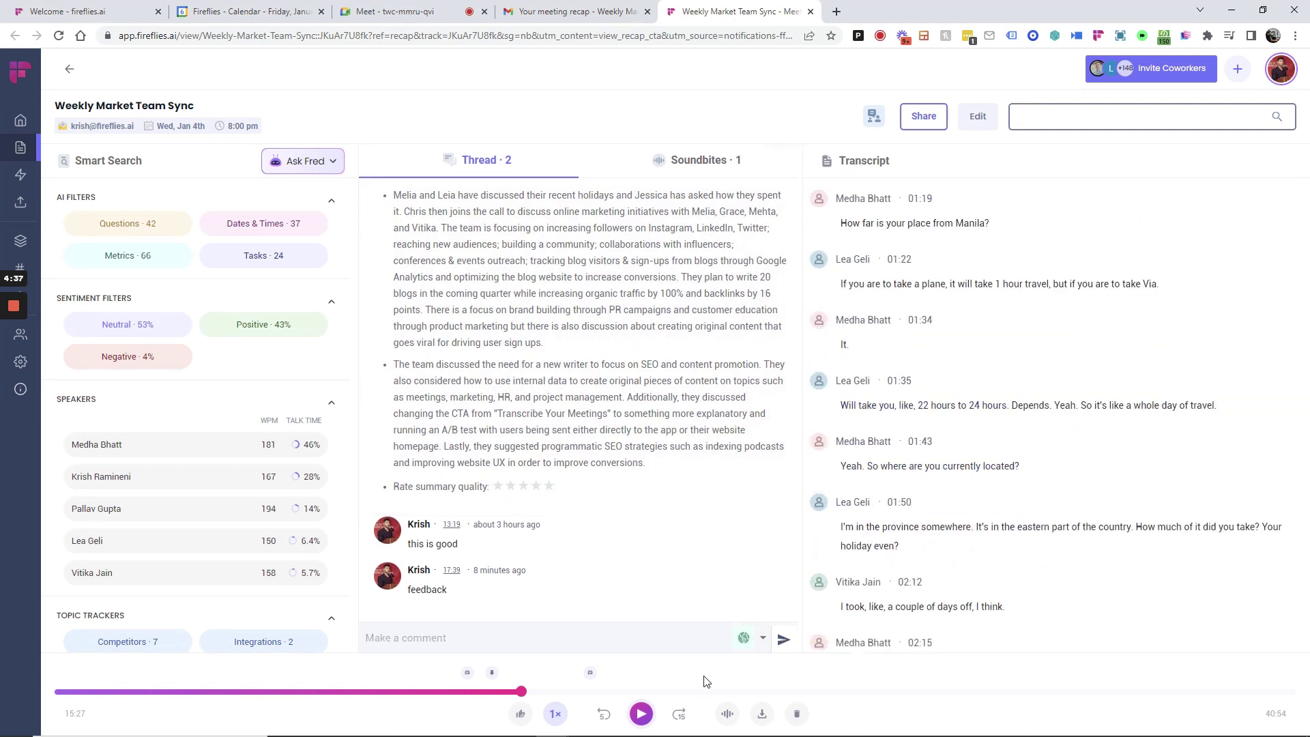
- Move playback to about 19:16 and post the comment 'leaving comment' to the thread
click(640, 692)
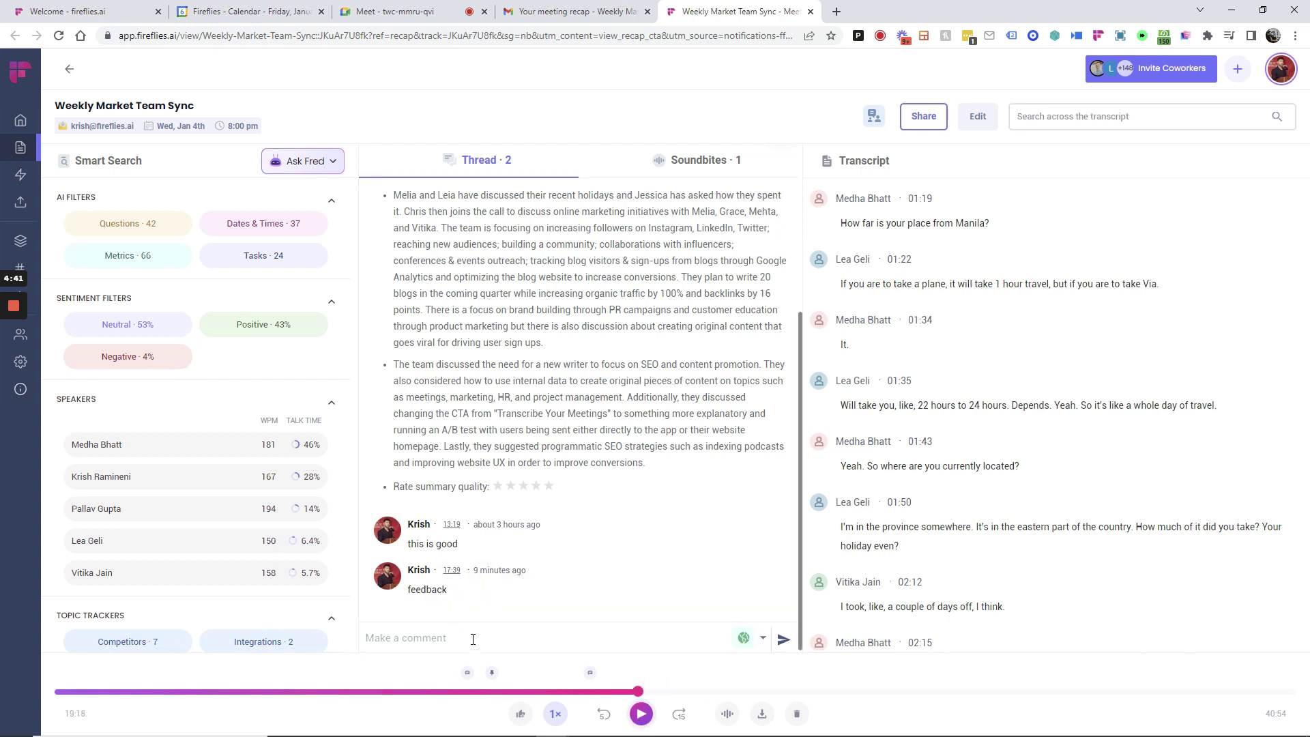
mouse_move(543, 581)
mouse_move(498, 570)
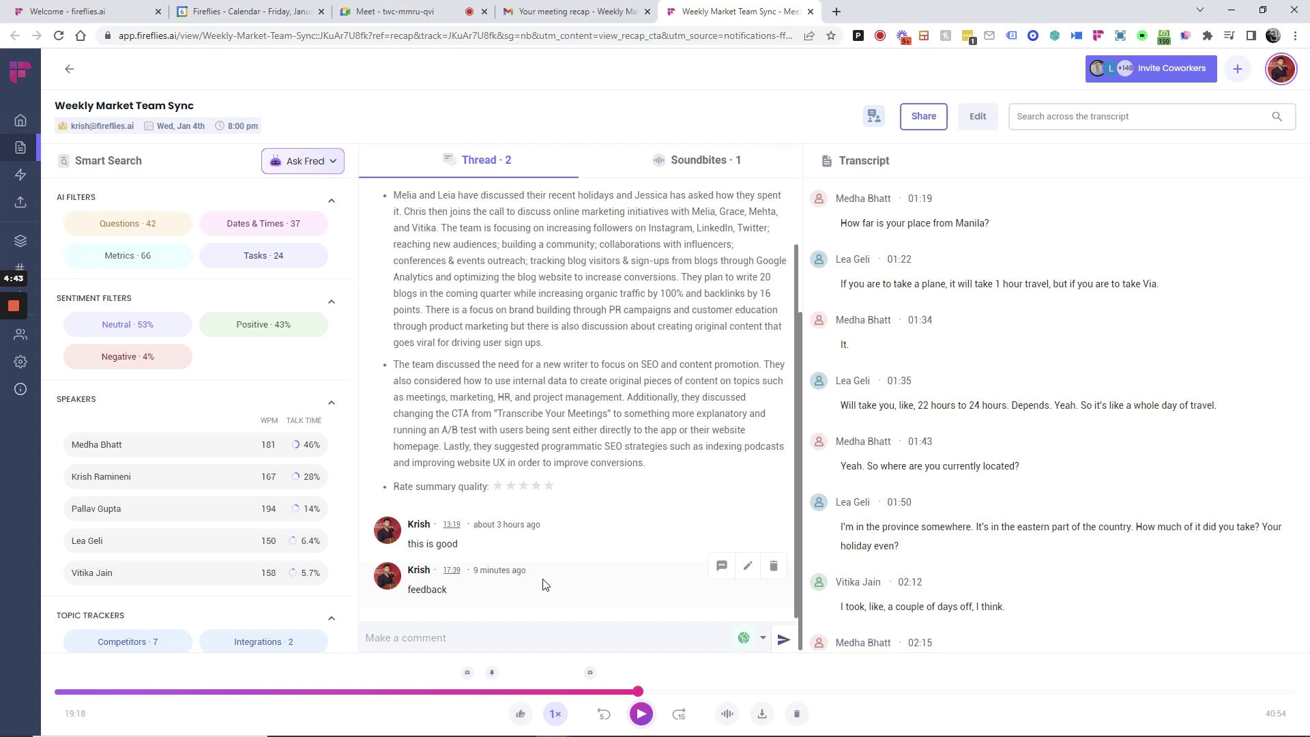
text(leaving comment)
key(Return)
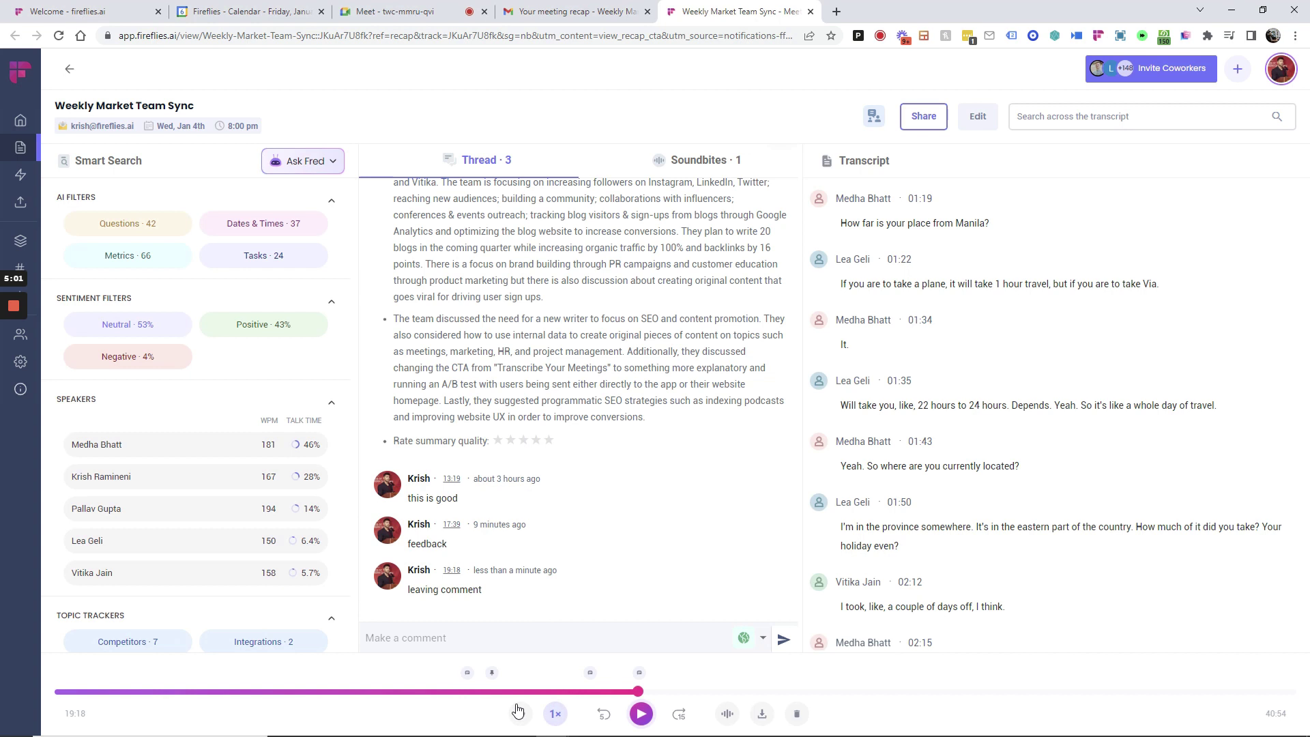
- Skip playback to 21:41 and leave a thumbs-up reaction at that moment
click(711, 691)
click(517, 714)
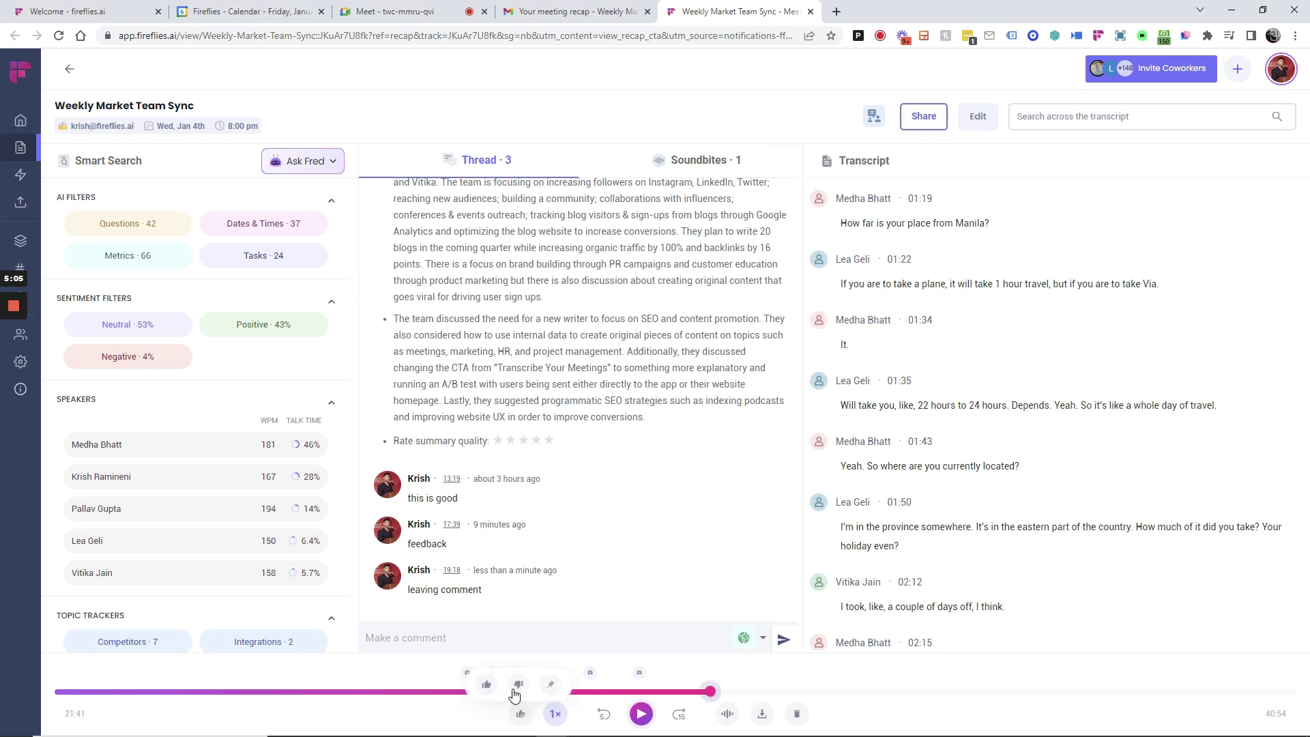
mouse_move(563, 533)
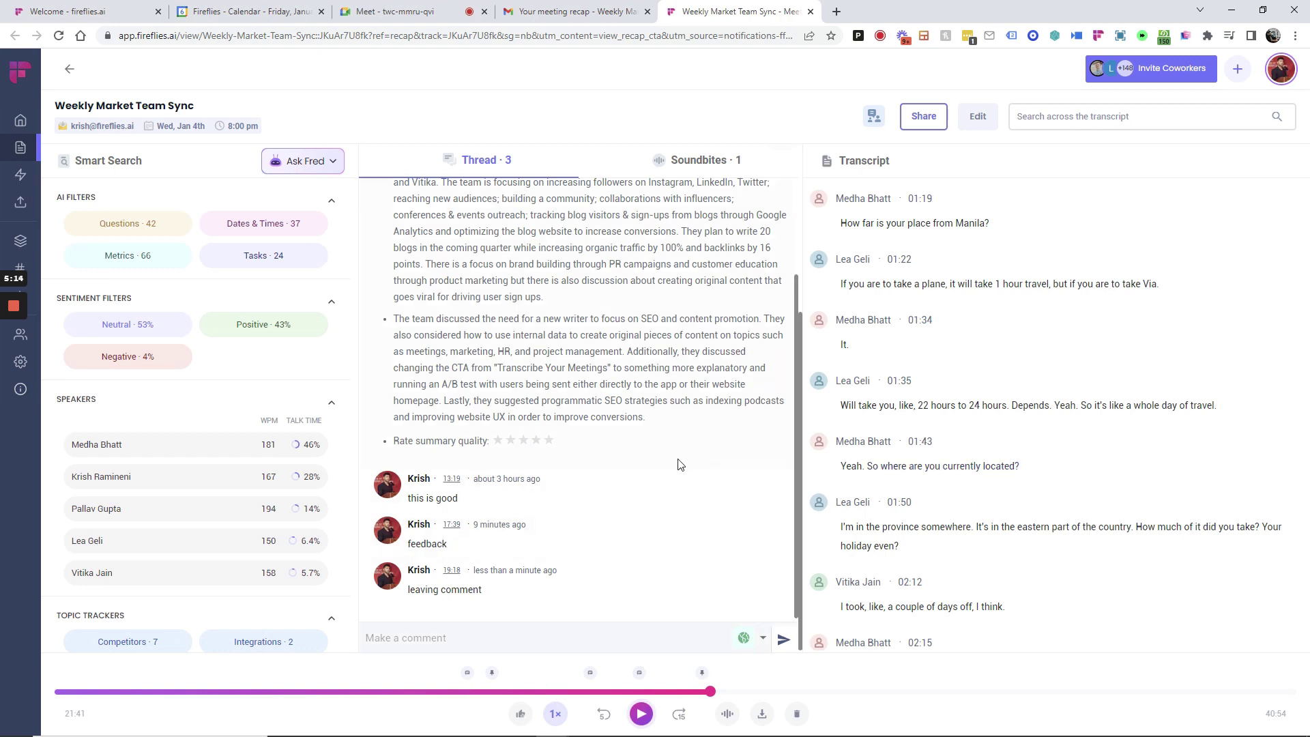
scroll(938, 398, down, 2)
scroll(979, 418, down, 2)
scroll(977, 415, down, 2)
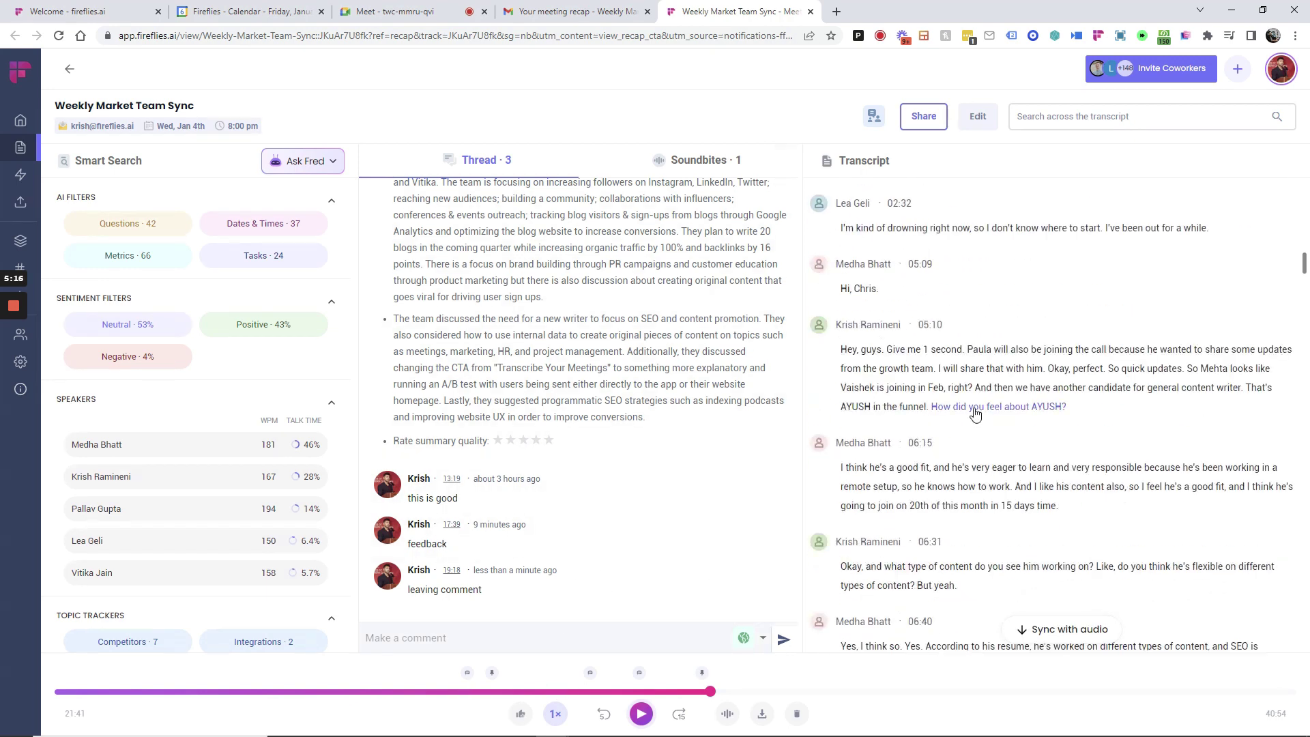
- Create soundbite 2 from the 05:10 transcript passage and copy its link
drag(1080, 413, 825, 346)
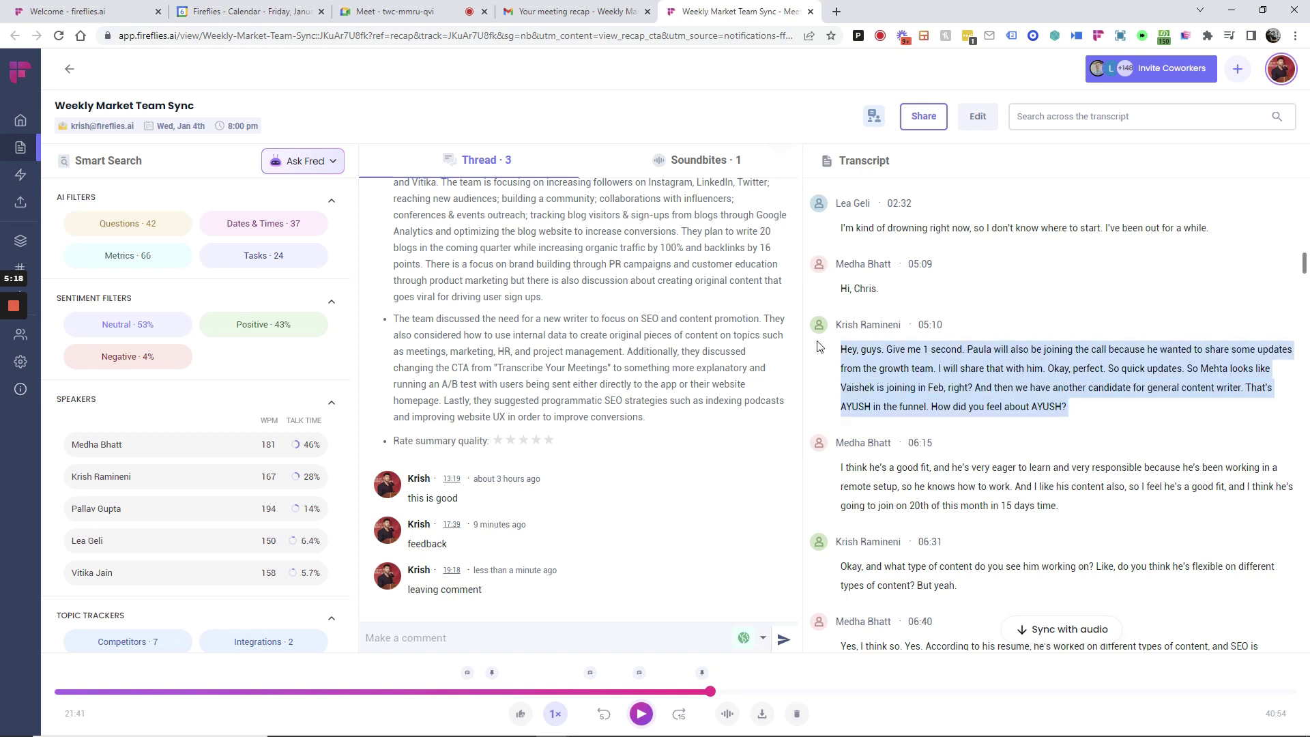
click(888, 359)
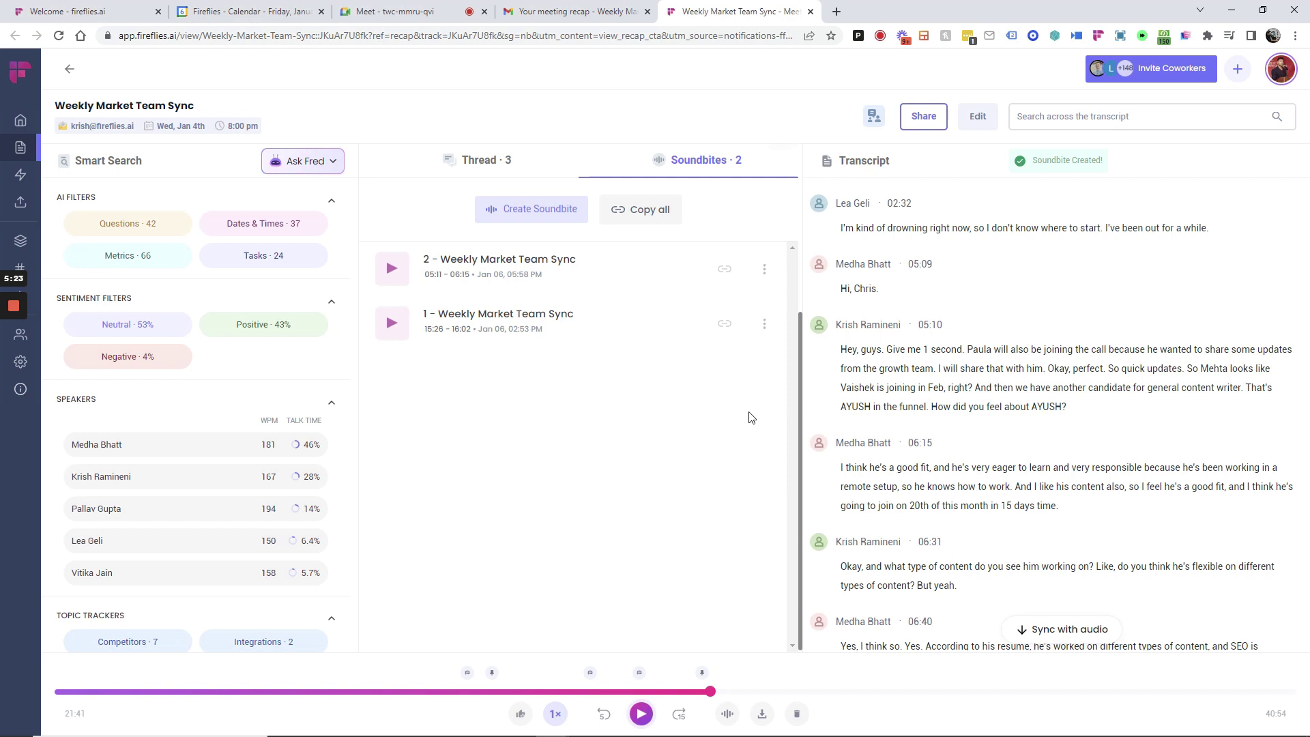
click(723, 268)
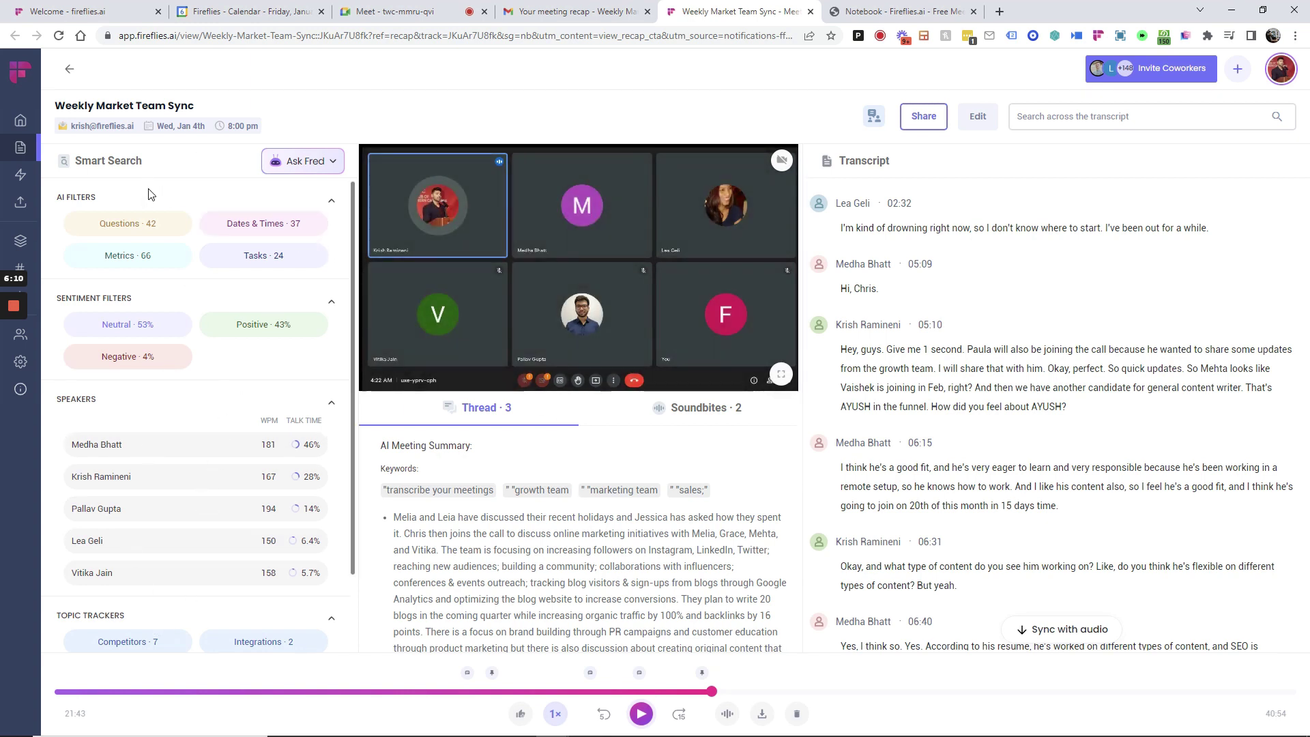
click(132, 232)
click(132, 233)
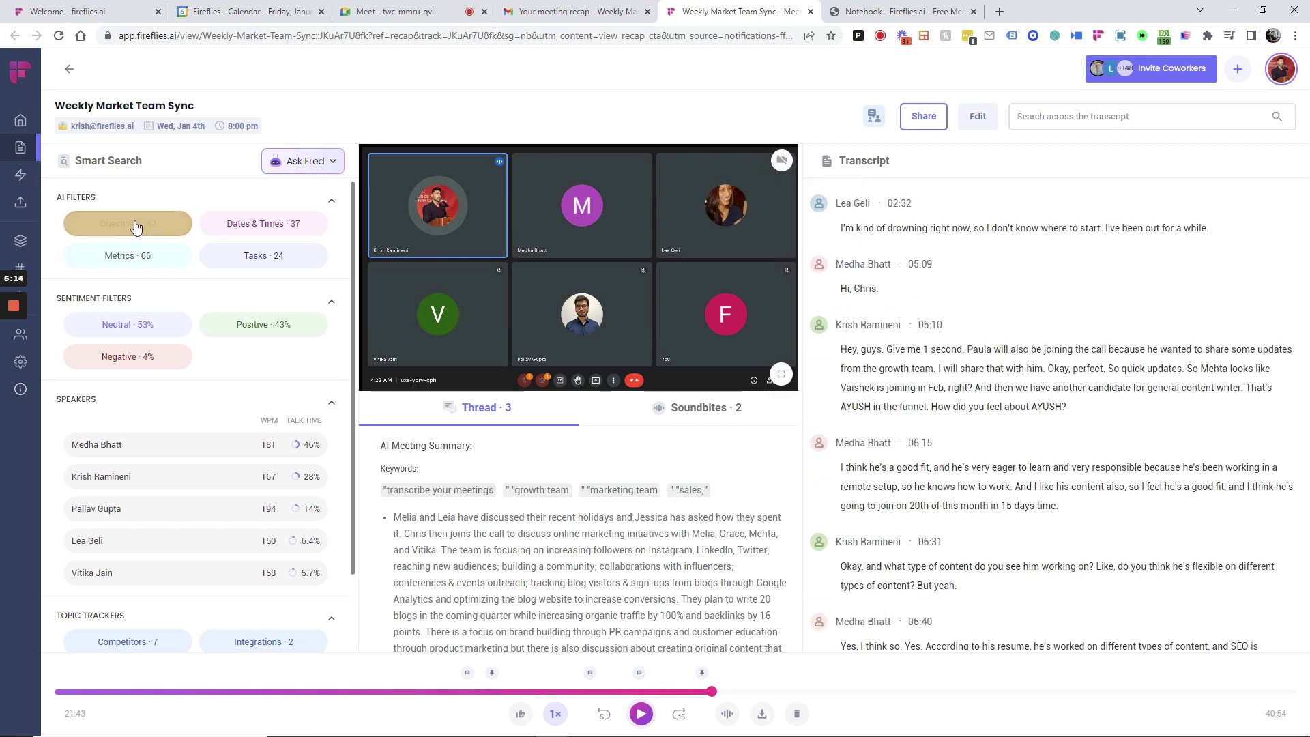
click(261, 230)
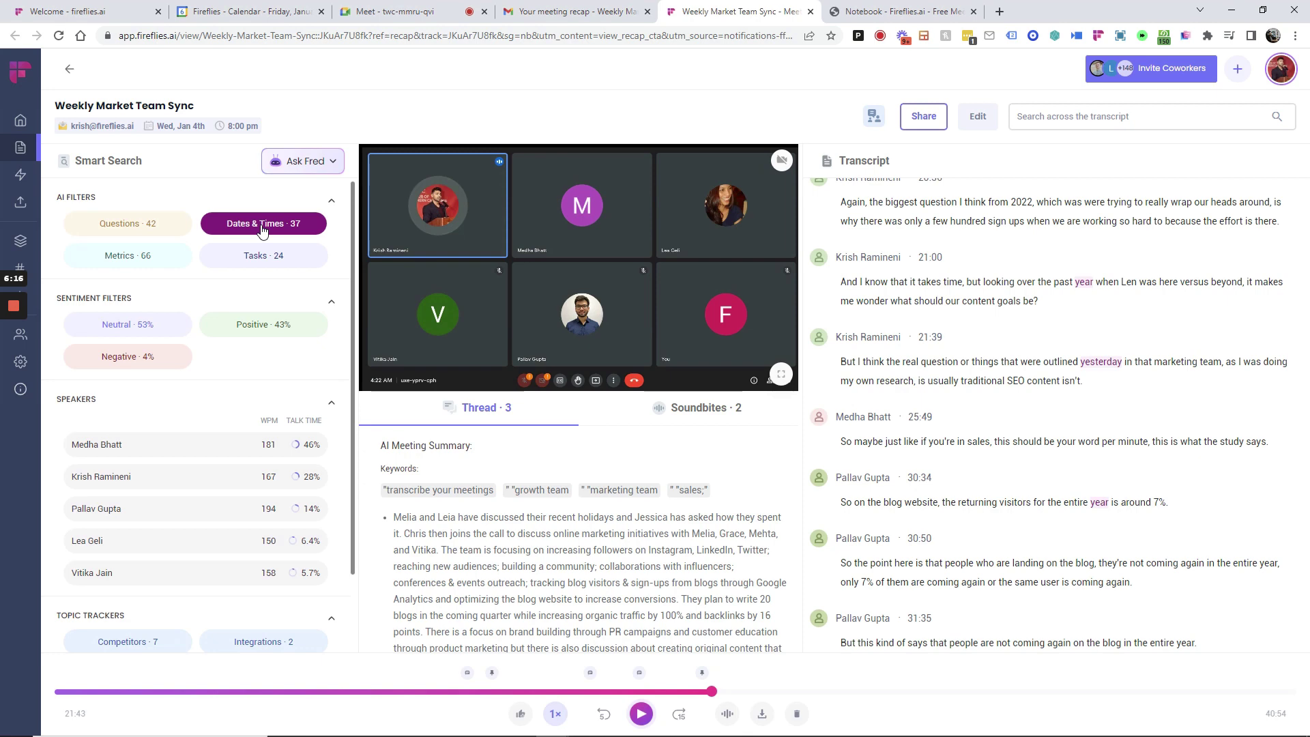
click(263, 231)
click(131, 258)
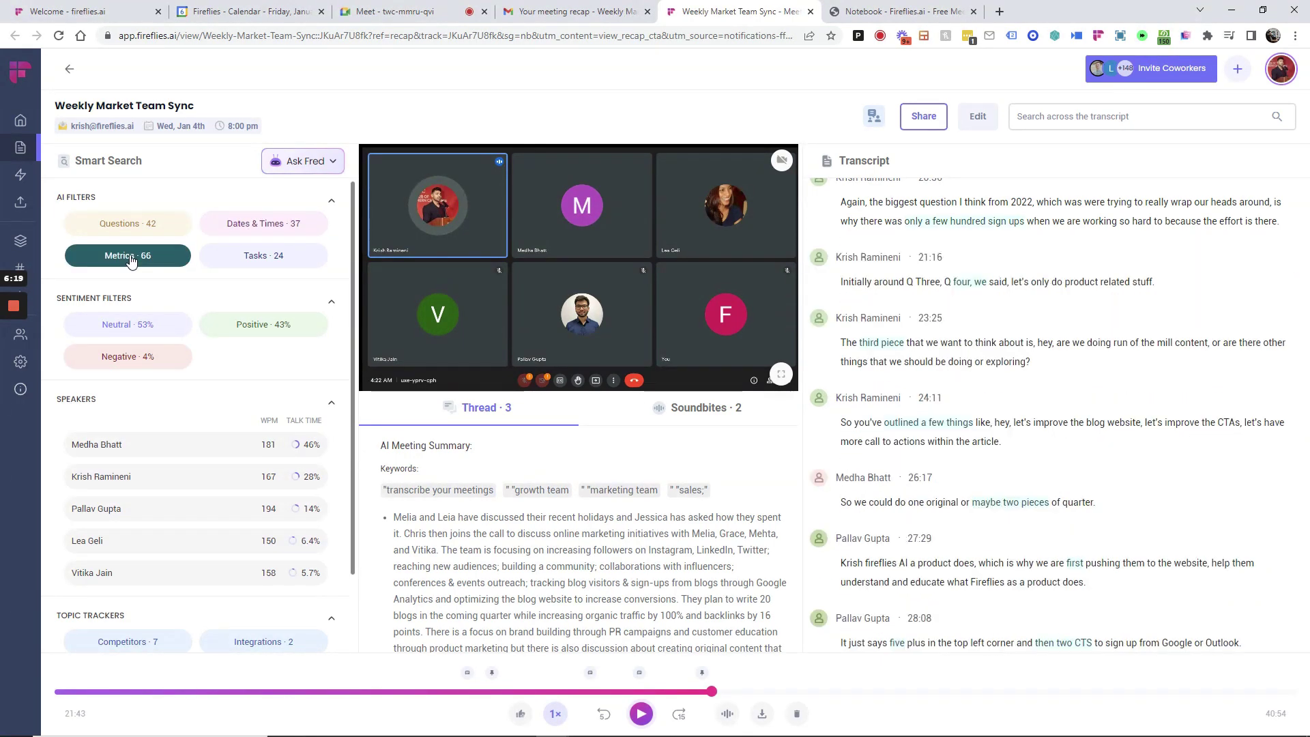
click(131, 261)
click(261, 266)
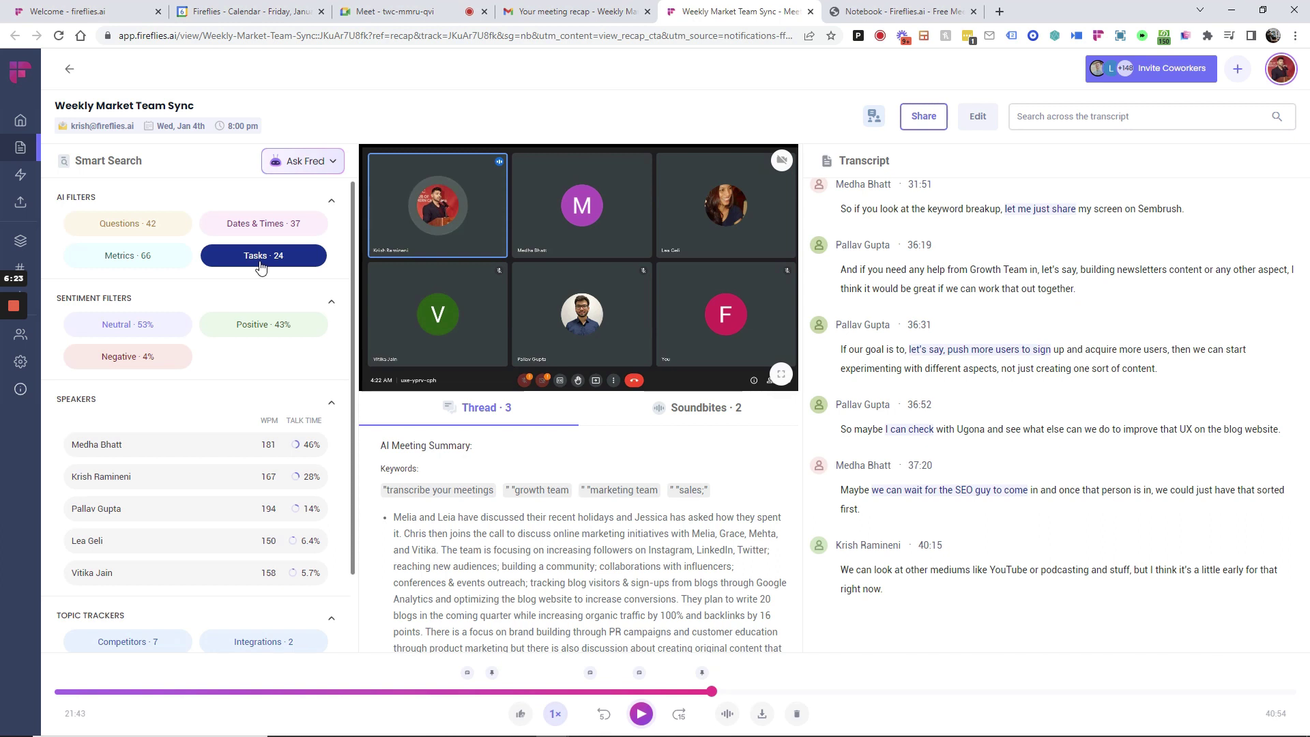
click(261, 266)
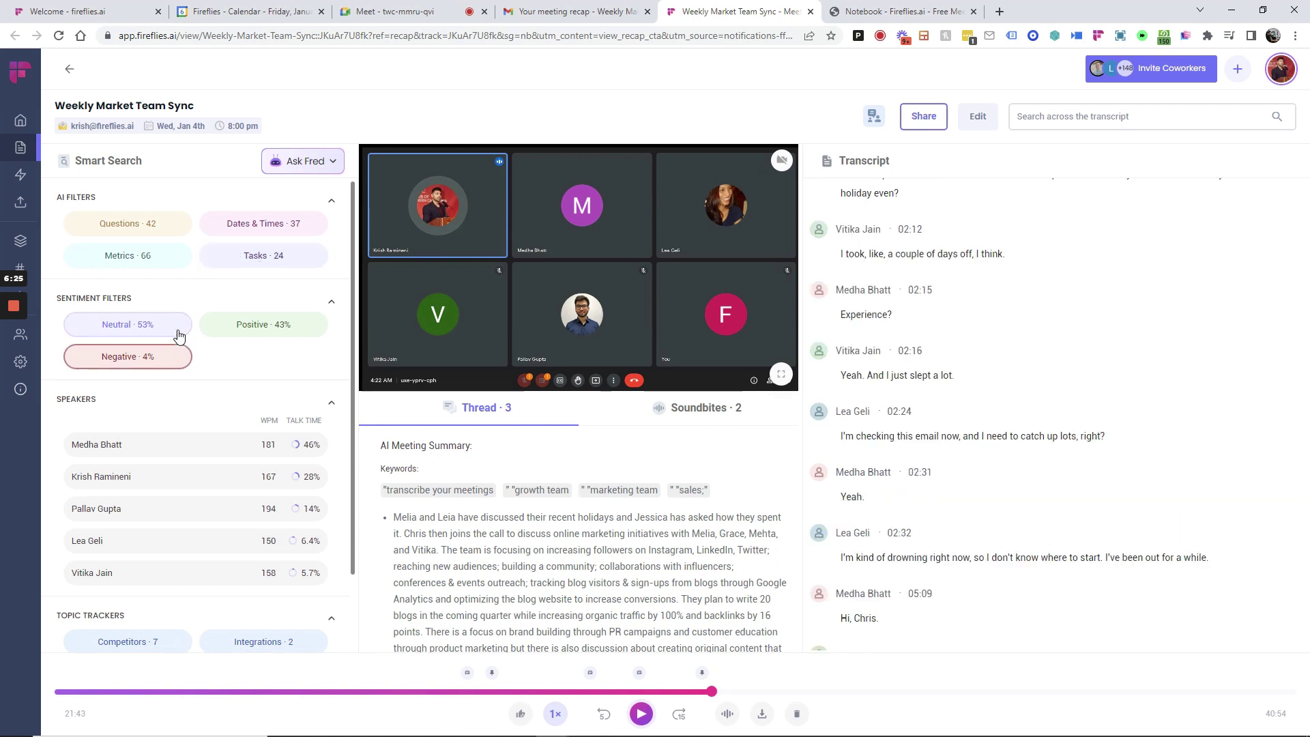
click(249, 329)
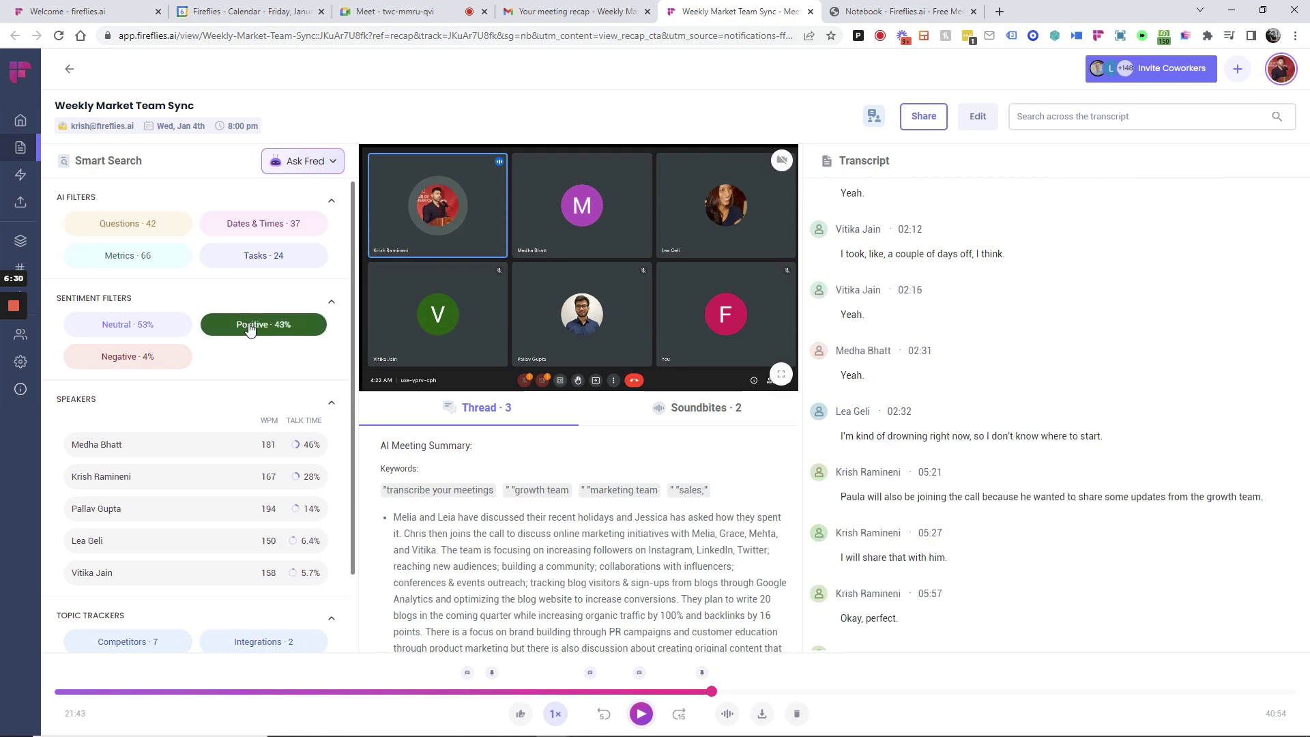
click(249, 329)
click(130, 361)
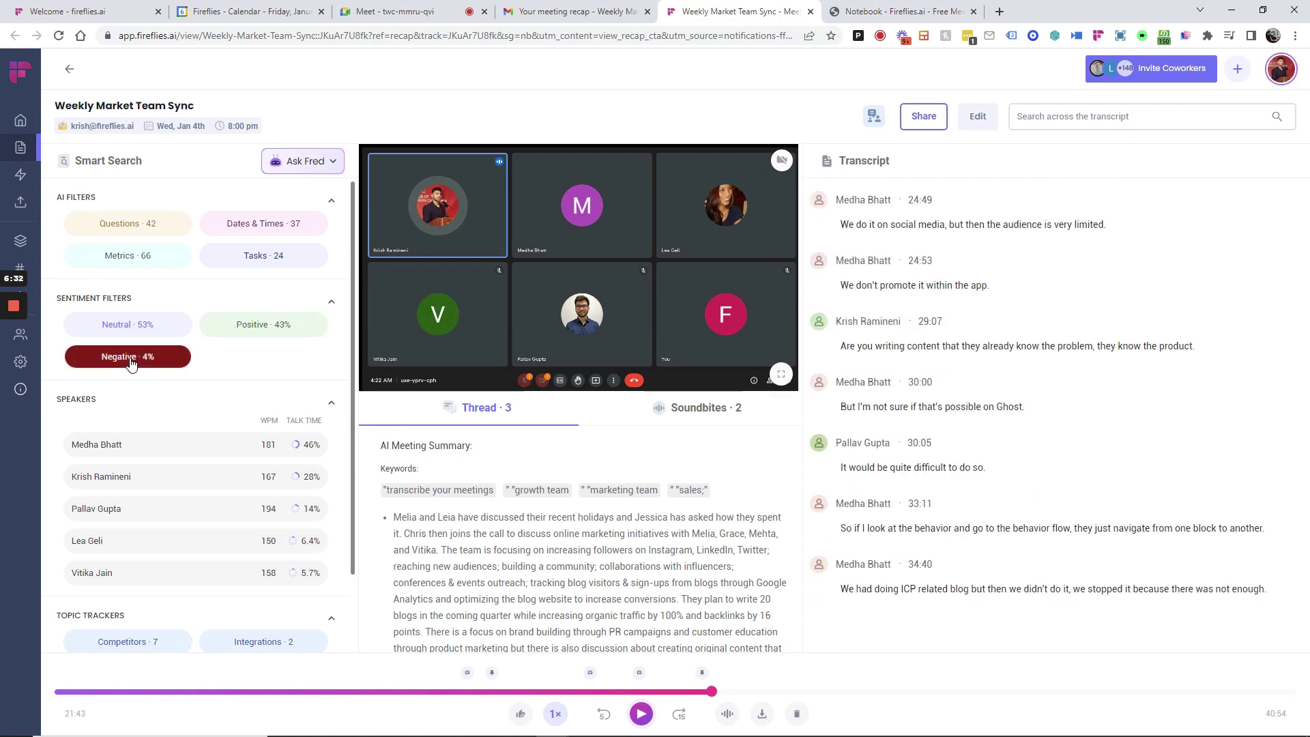
click(131, 361)
scroll(113, 353, down, 2)
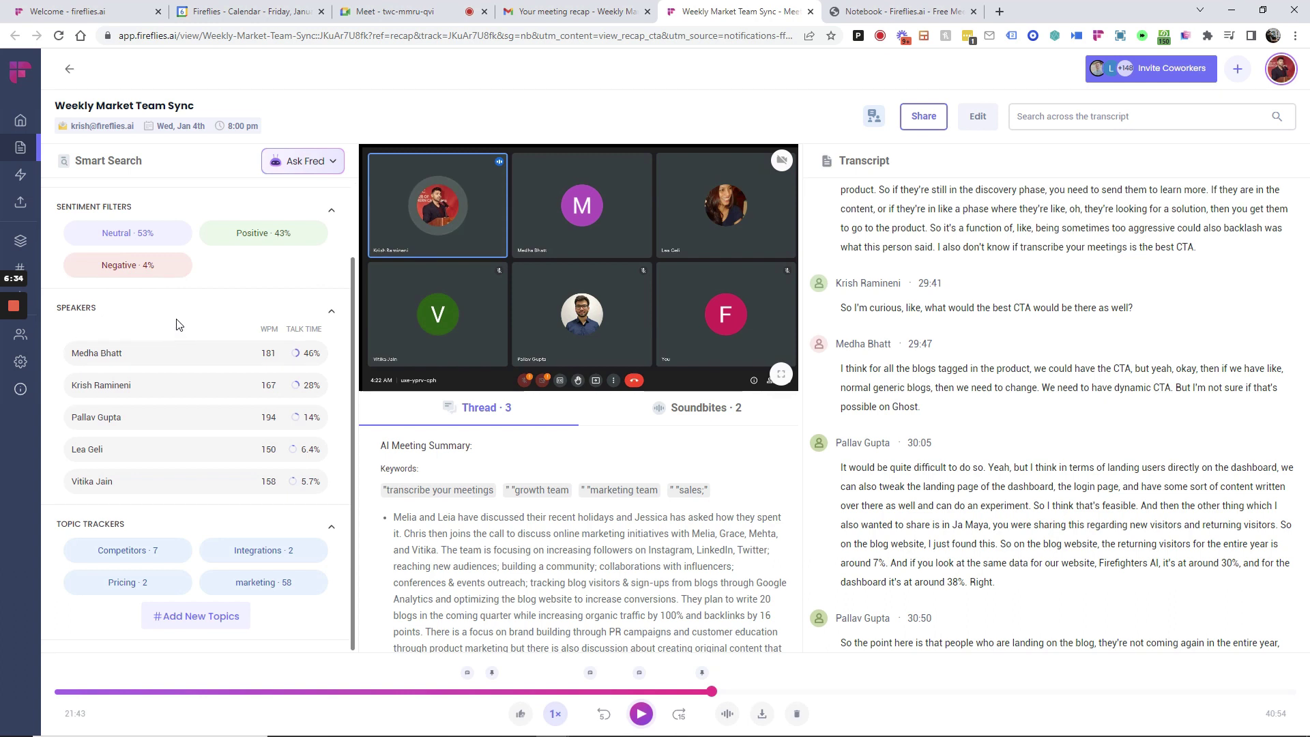
click(187, 387)
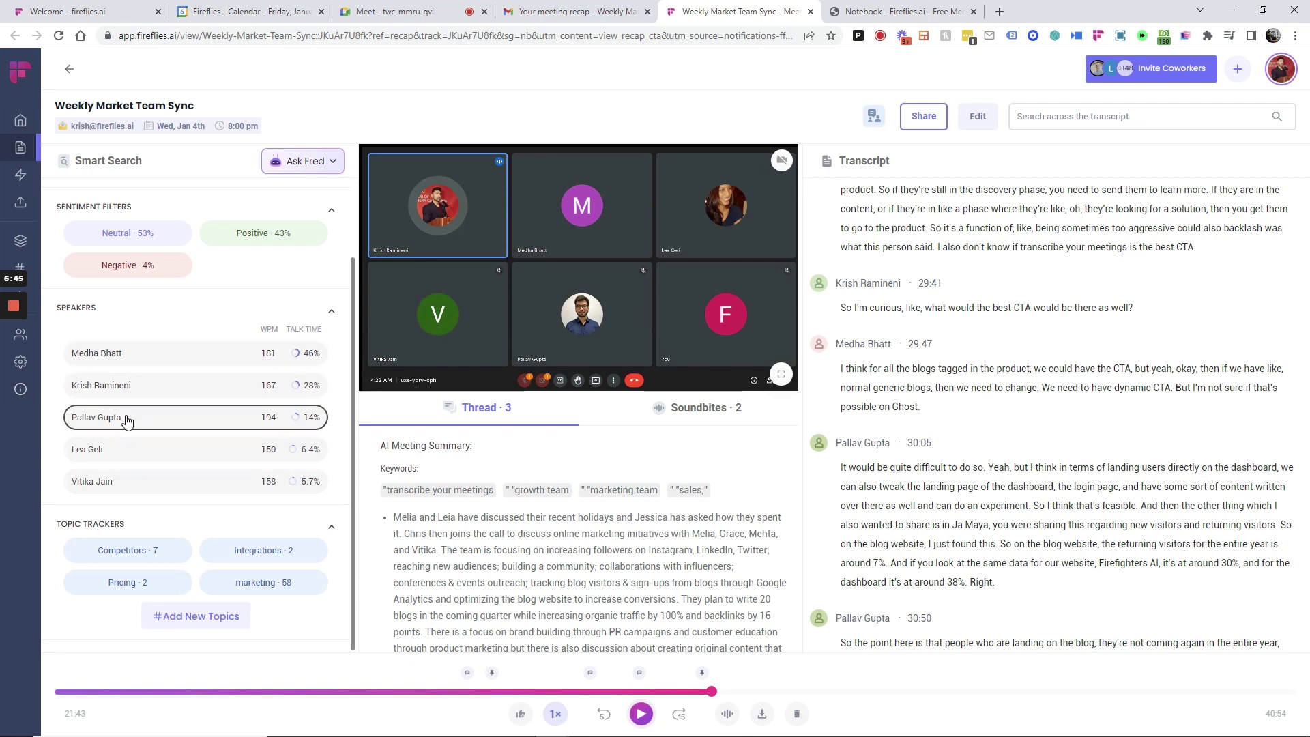
click(124, 418)
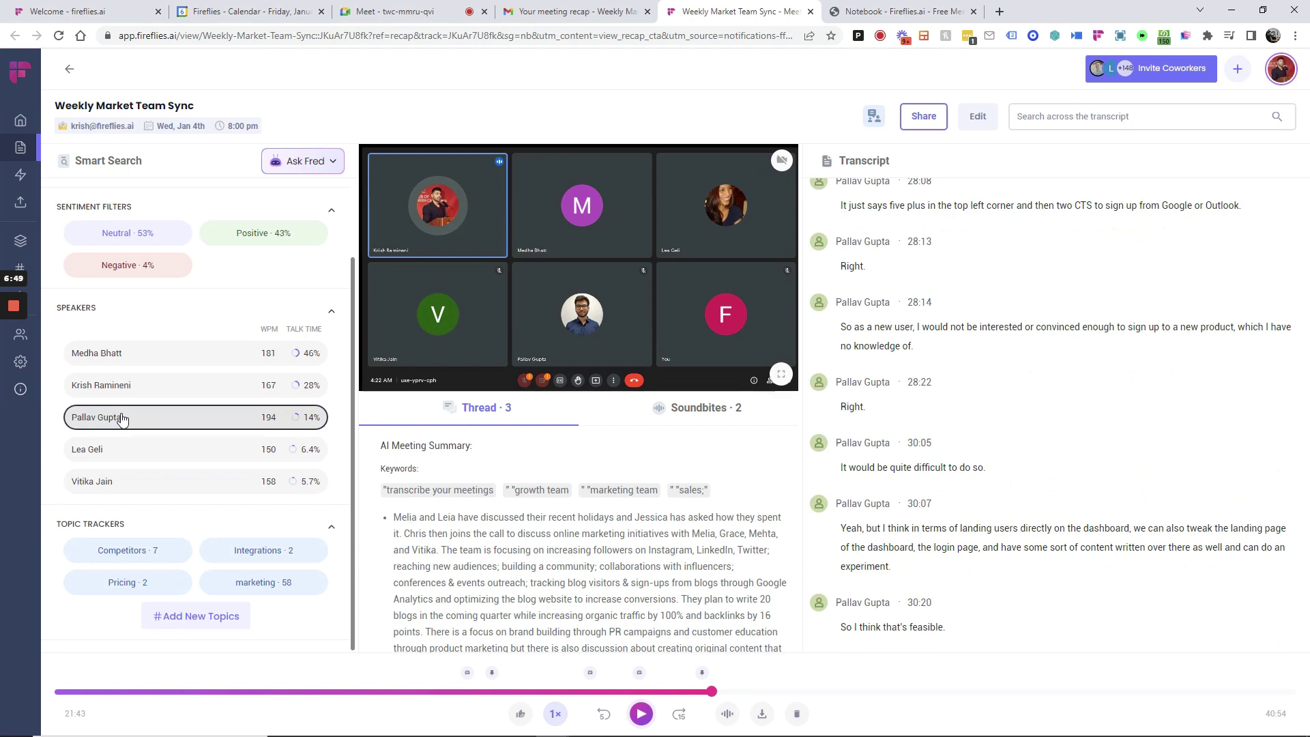
click(114, 418)
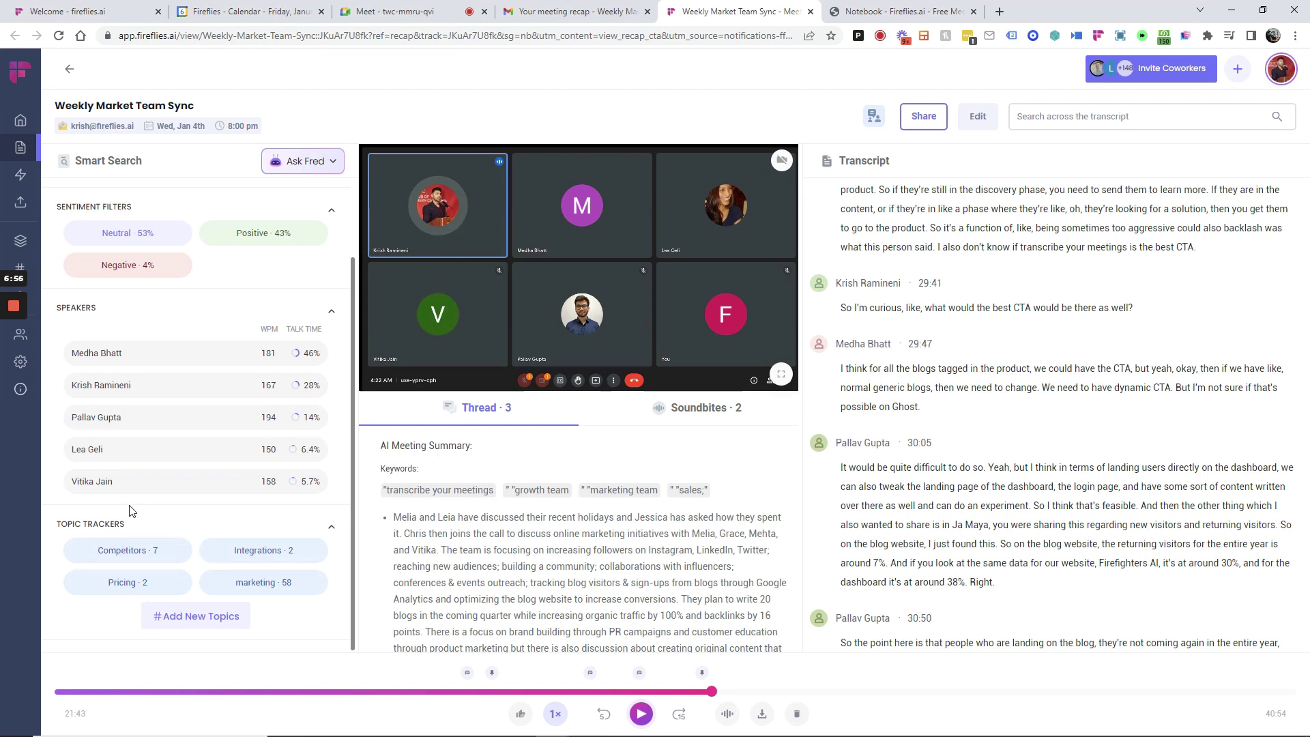
click(254, 588)
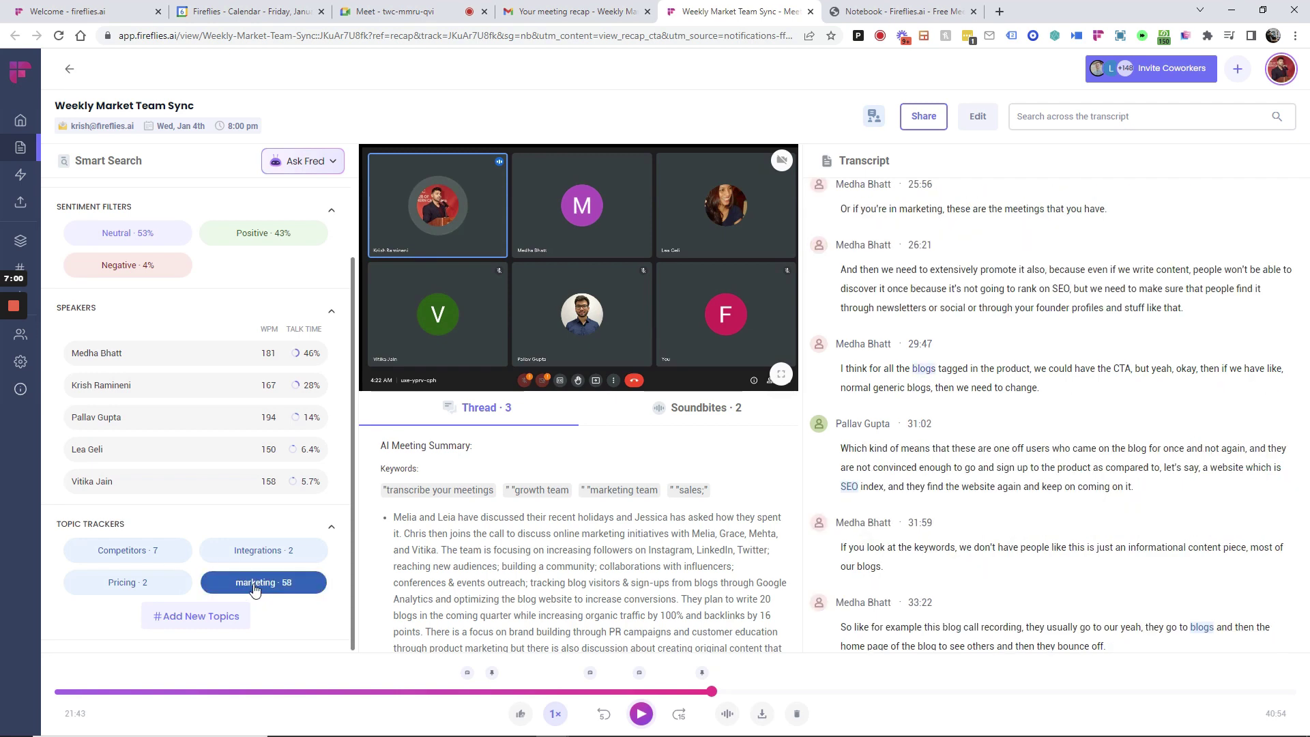
scroll(1009, 461, down, 1)
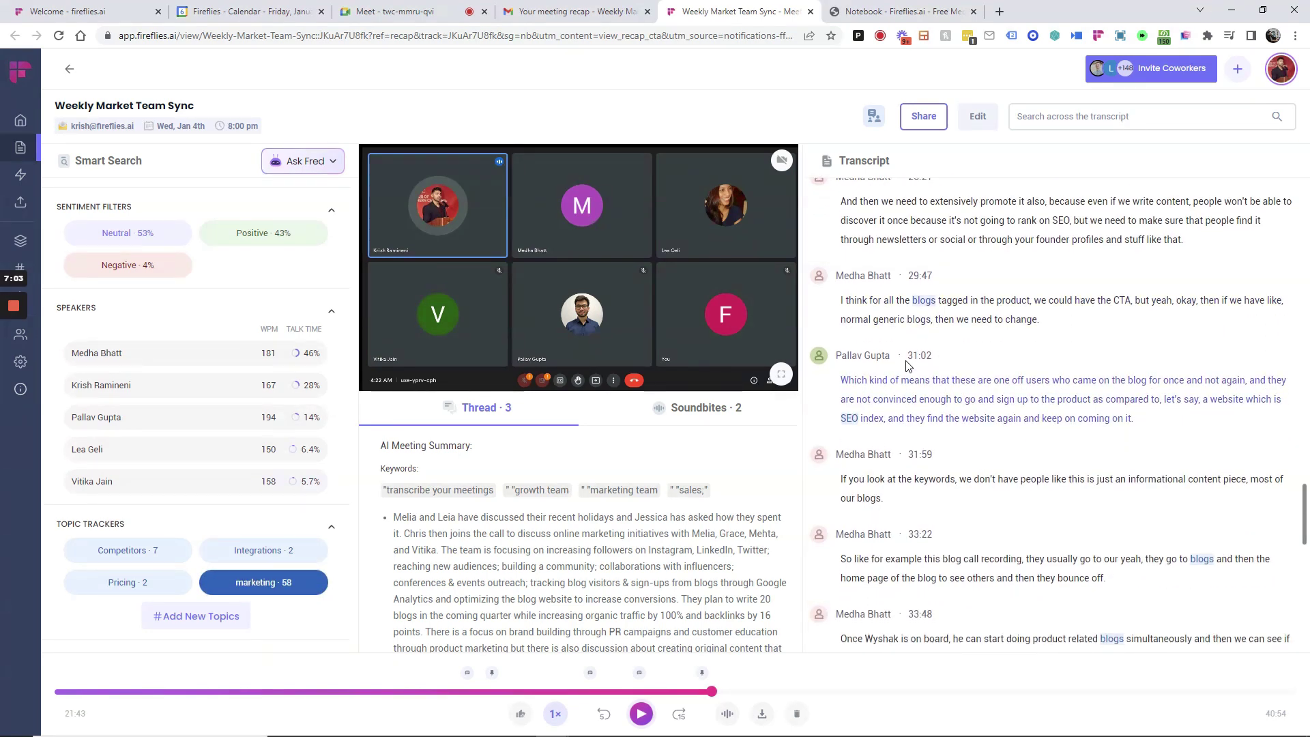
scroll(902, 420, down, 2)
scroll(906, 407, up, 5)
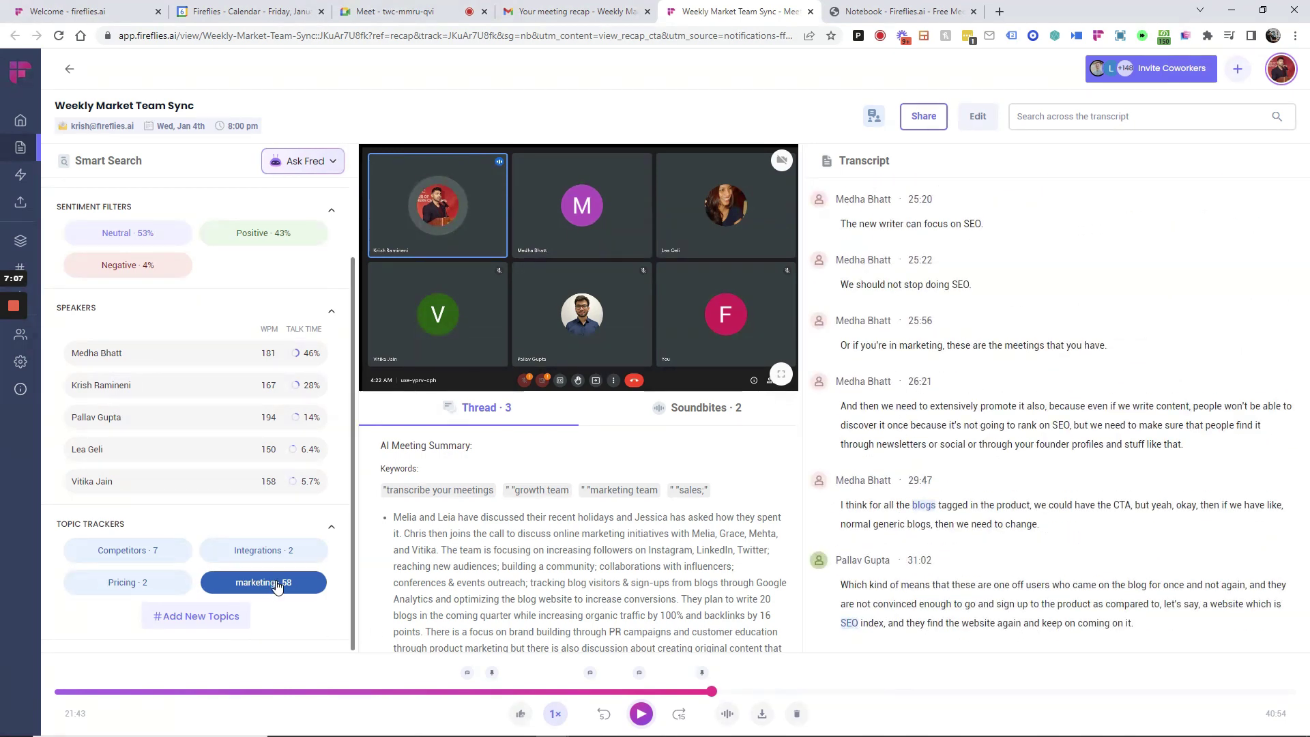
- Draft a Marketing topic tracker with keywords seo, outreach and link building
click(199, 618)
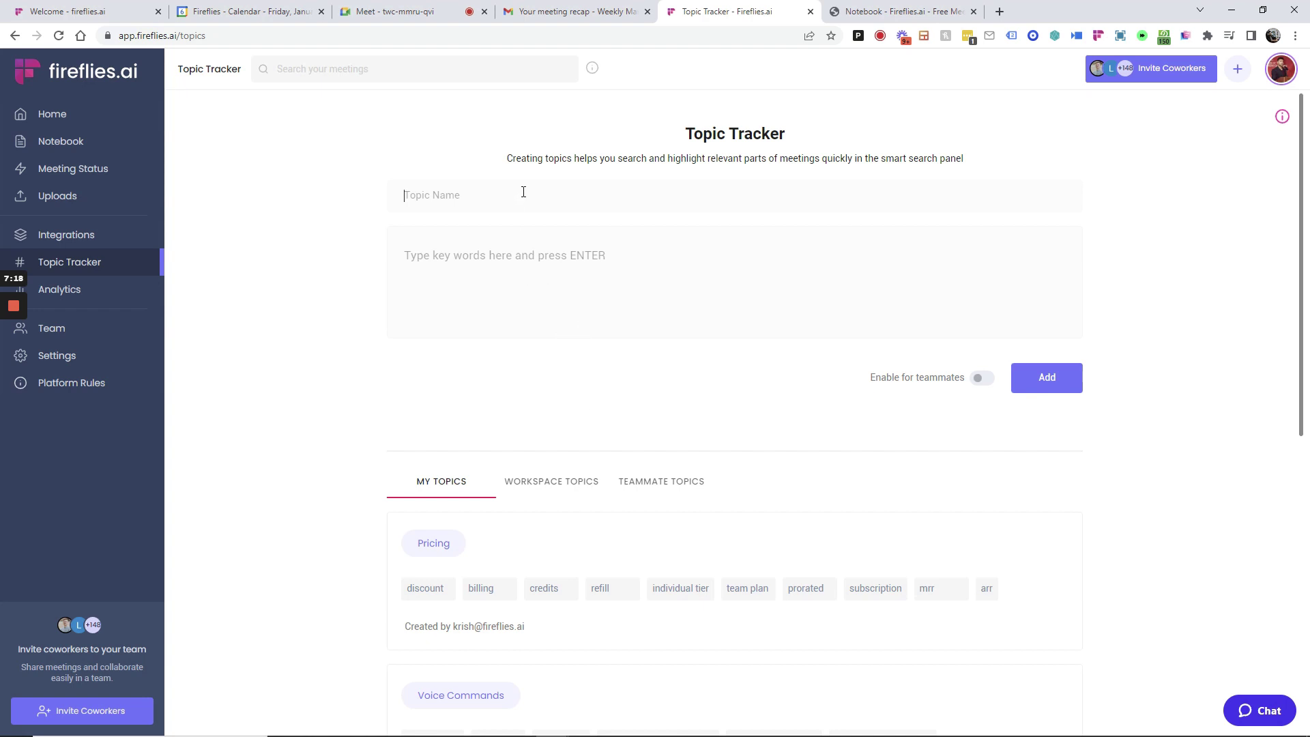
text(Marketing)
click(491, 254)
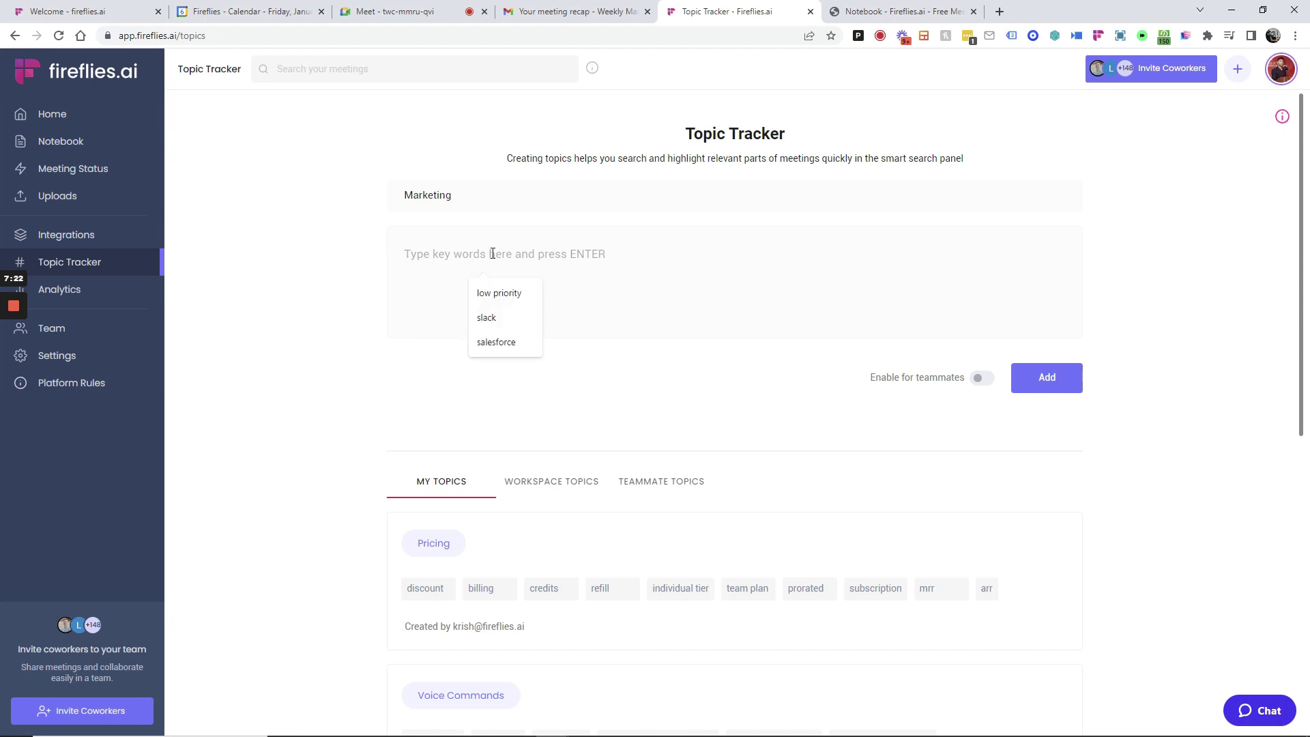
text(seo)
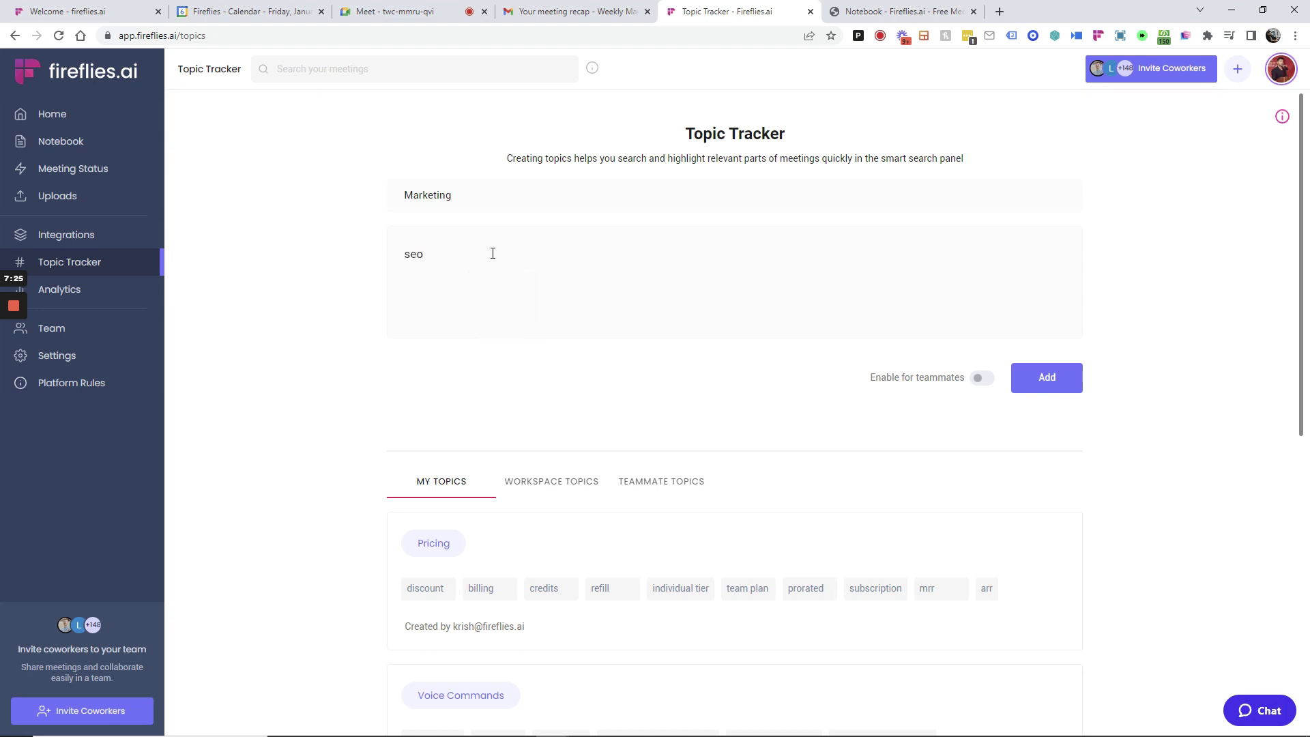
key(Return)
text(outreach)
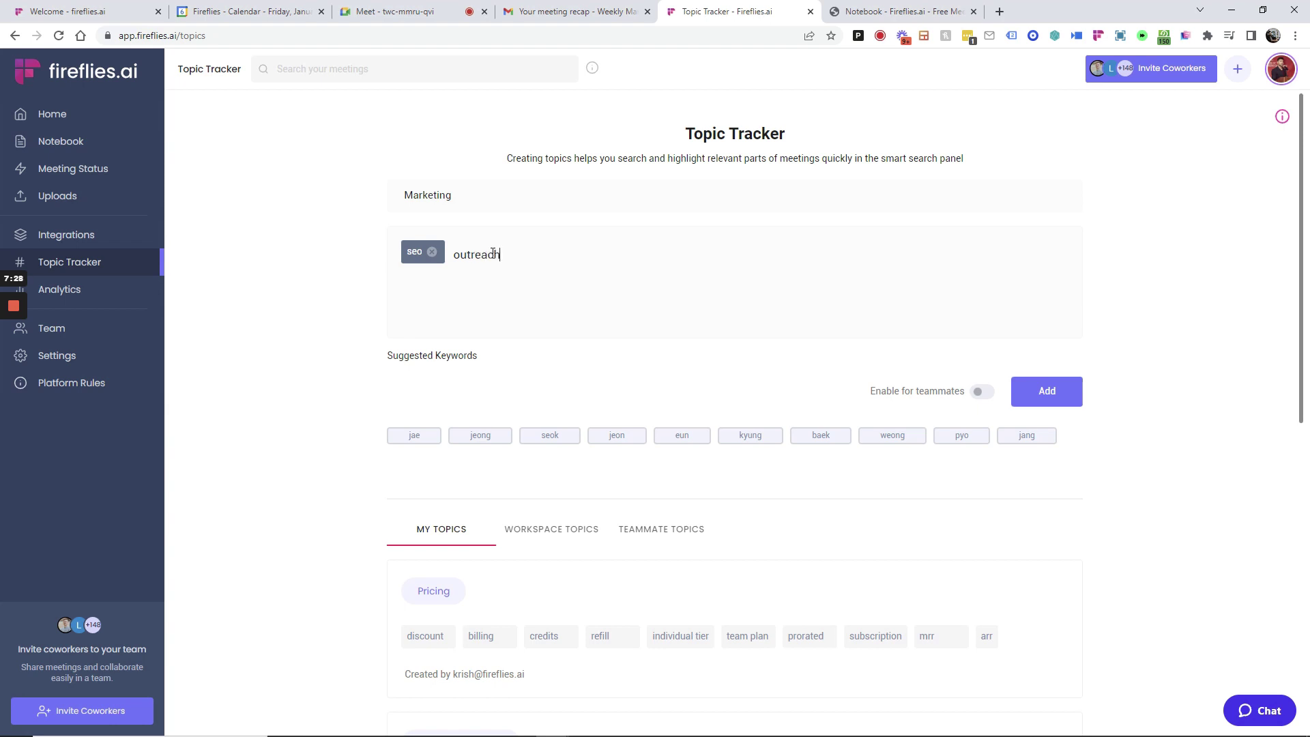
key(Return)
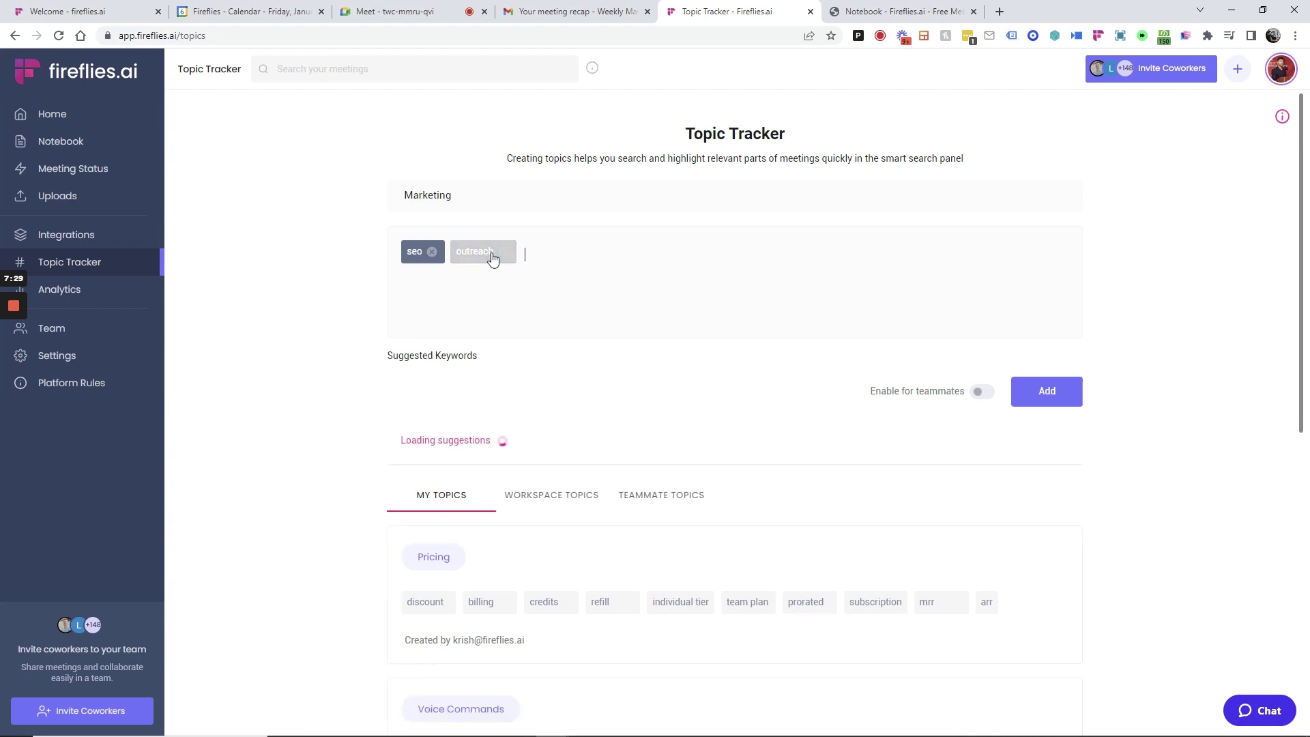
text(link building)
key(Return)
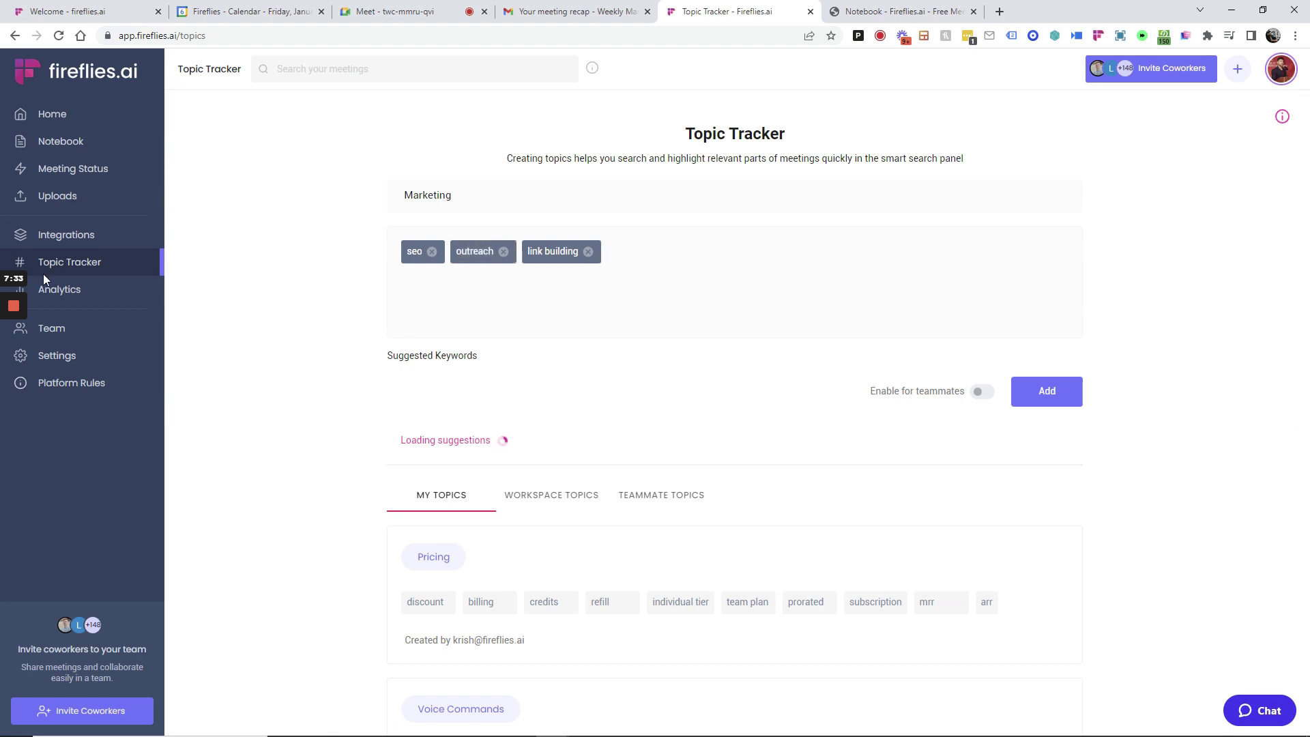
click(16, 37)
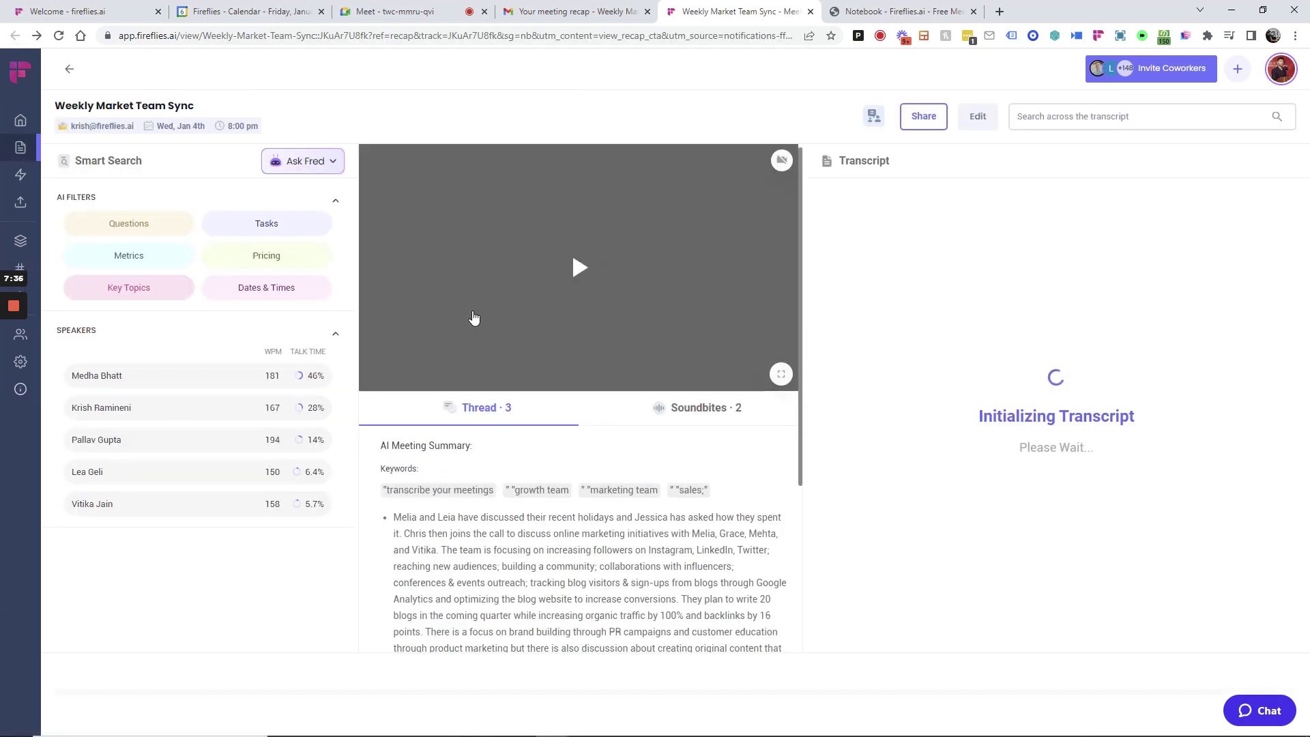
scroll(292, 416, down, 2)
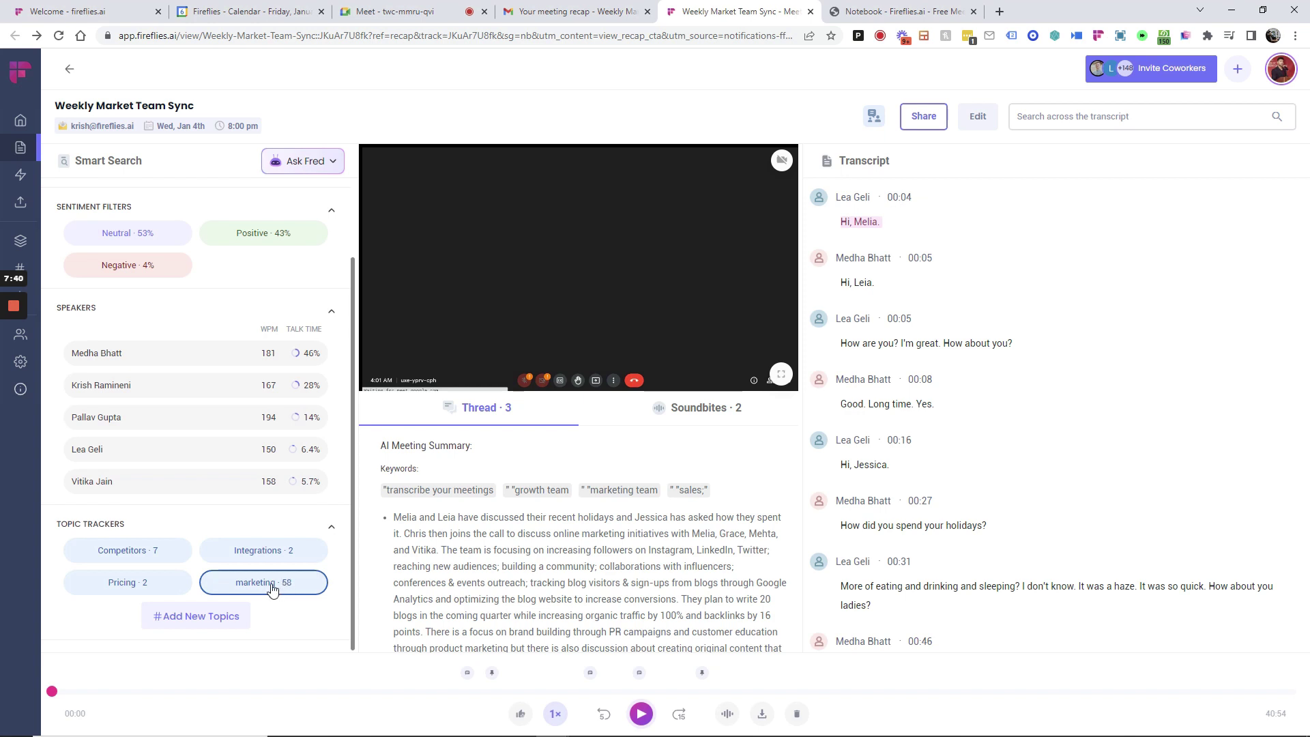
scroll(277, 585, up, 1)
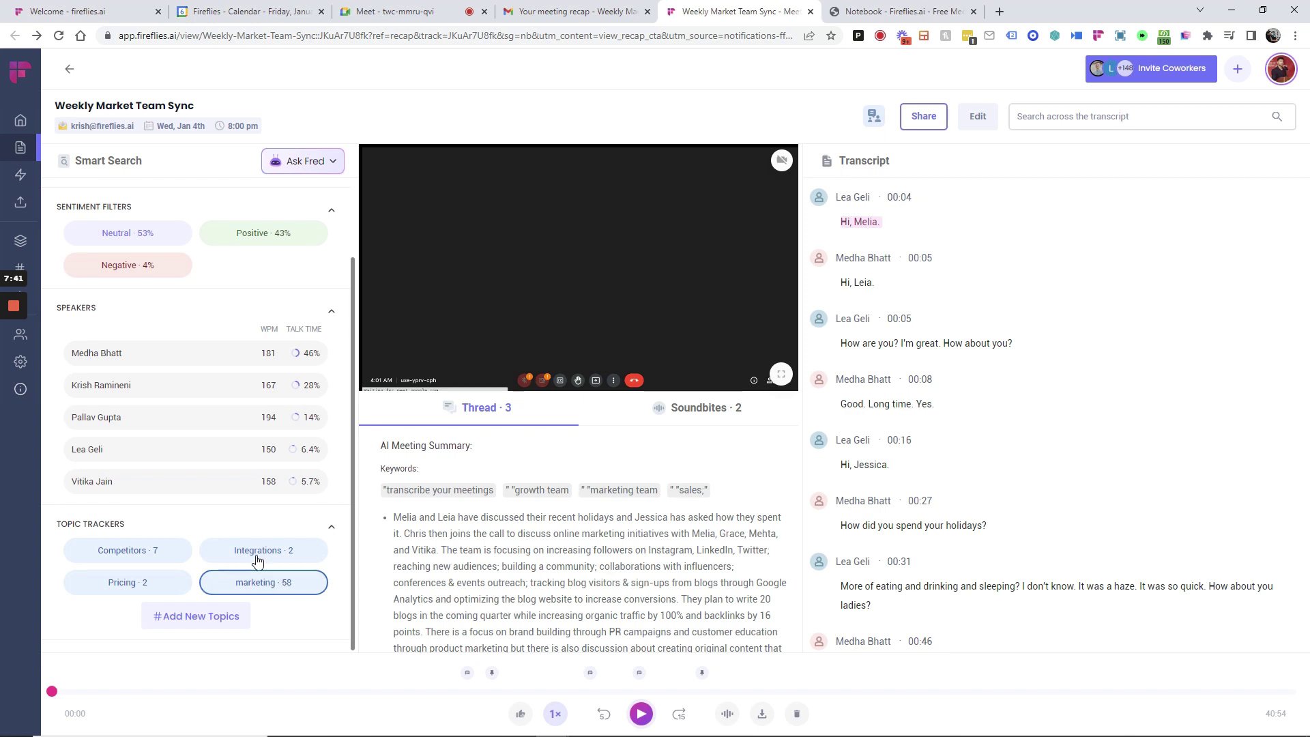
click(922, 118)
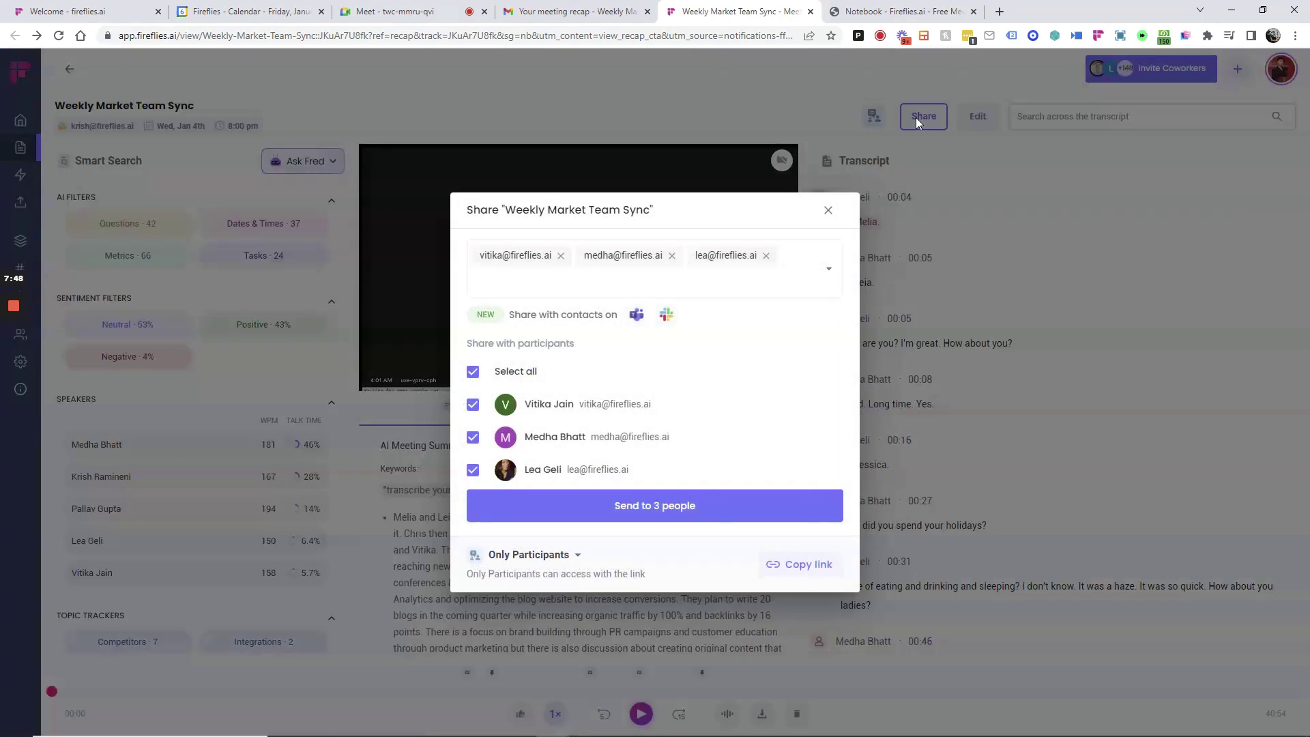
click(538, 558)
click(830, 212)
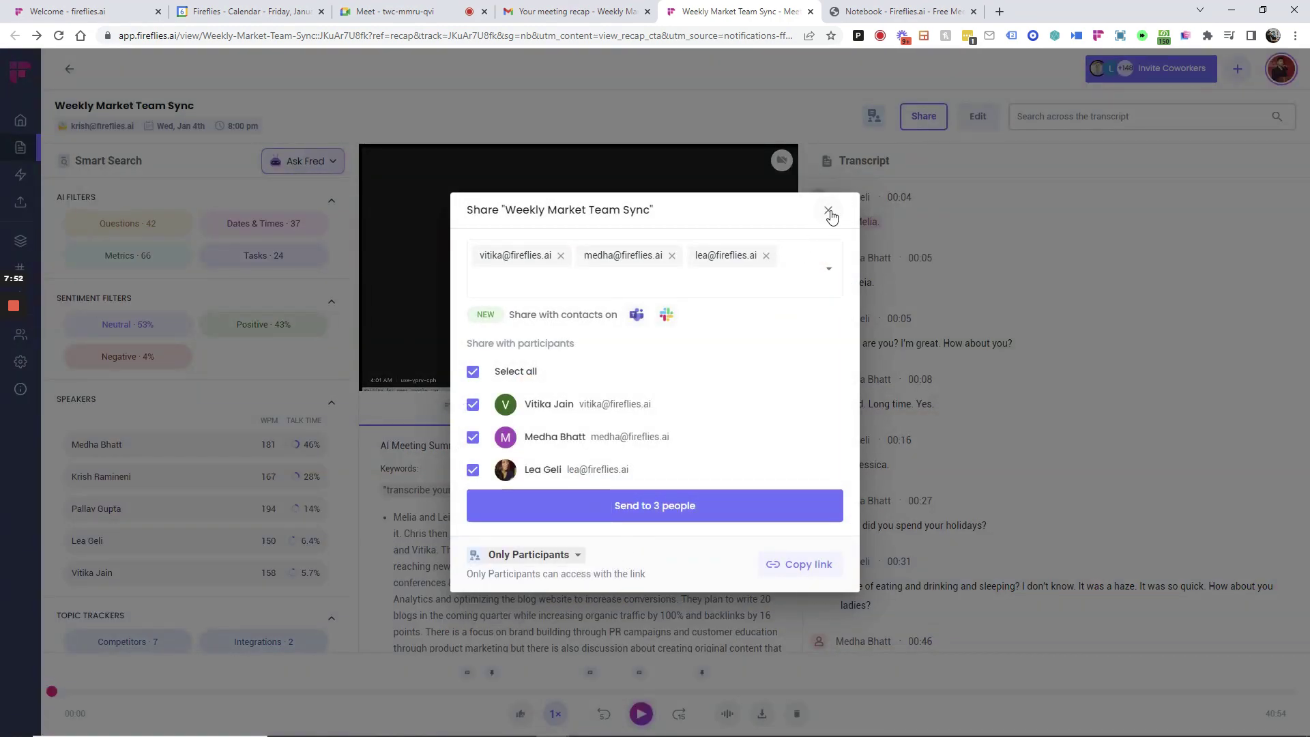
click(873, 116)
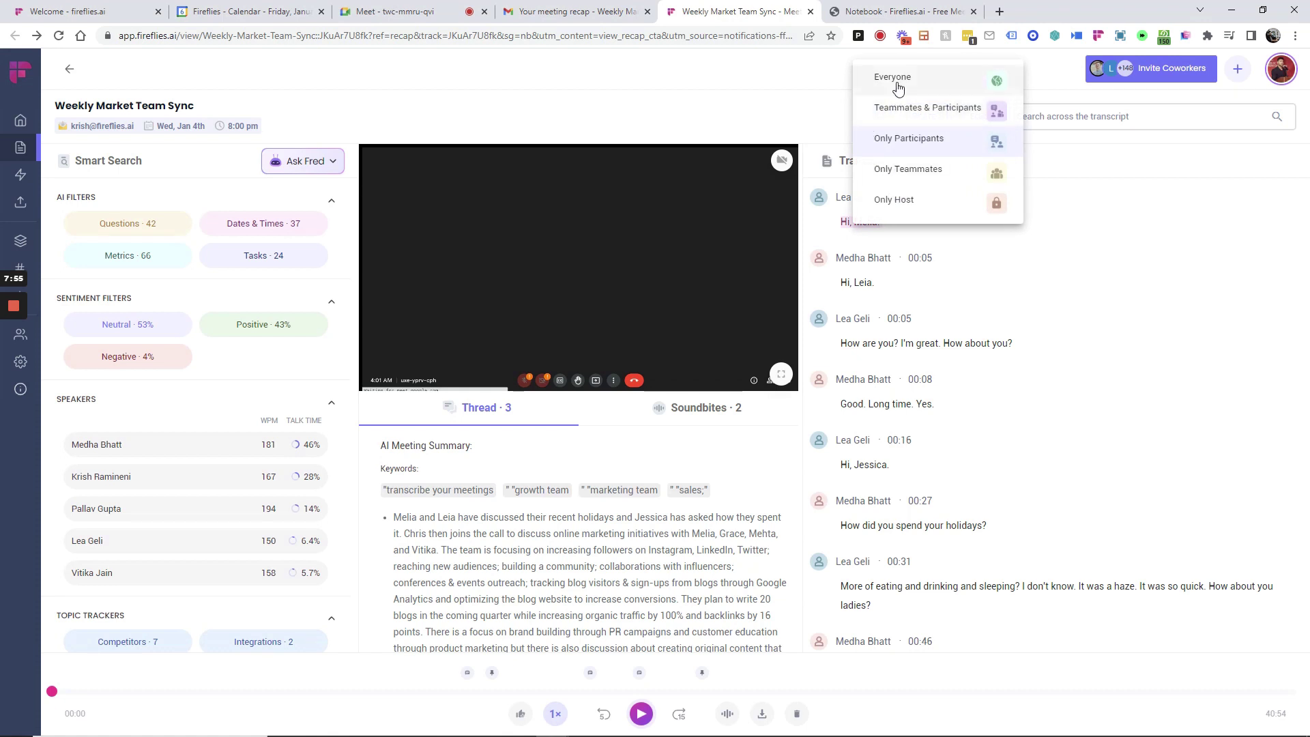
mouse_move(893, 77)
click(762, 82)
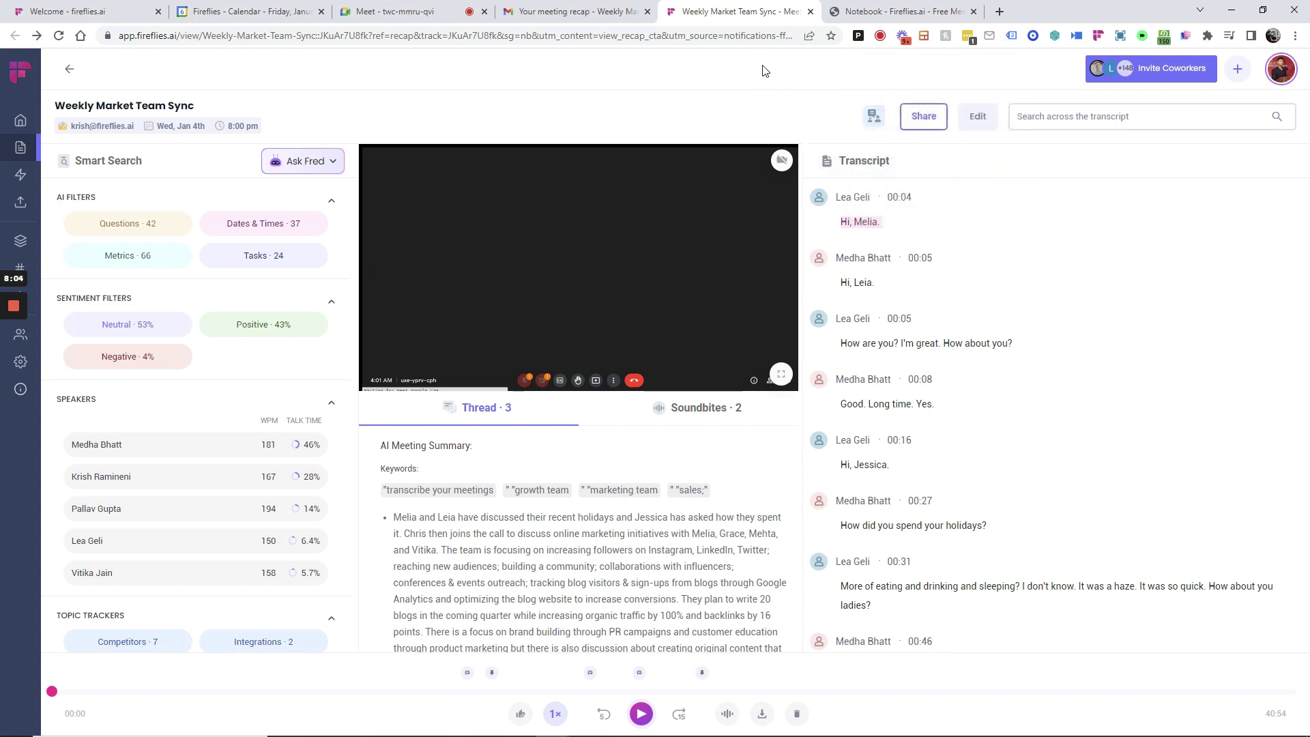
click(763, 717)
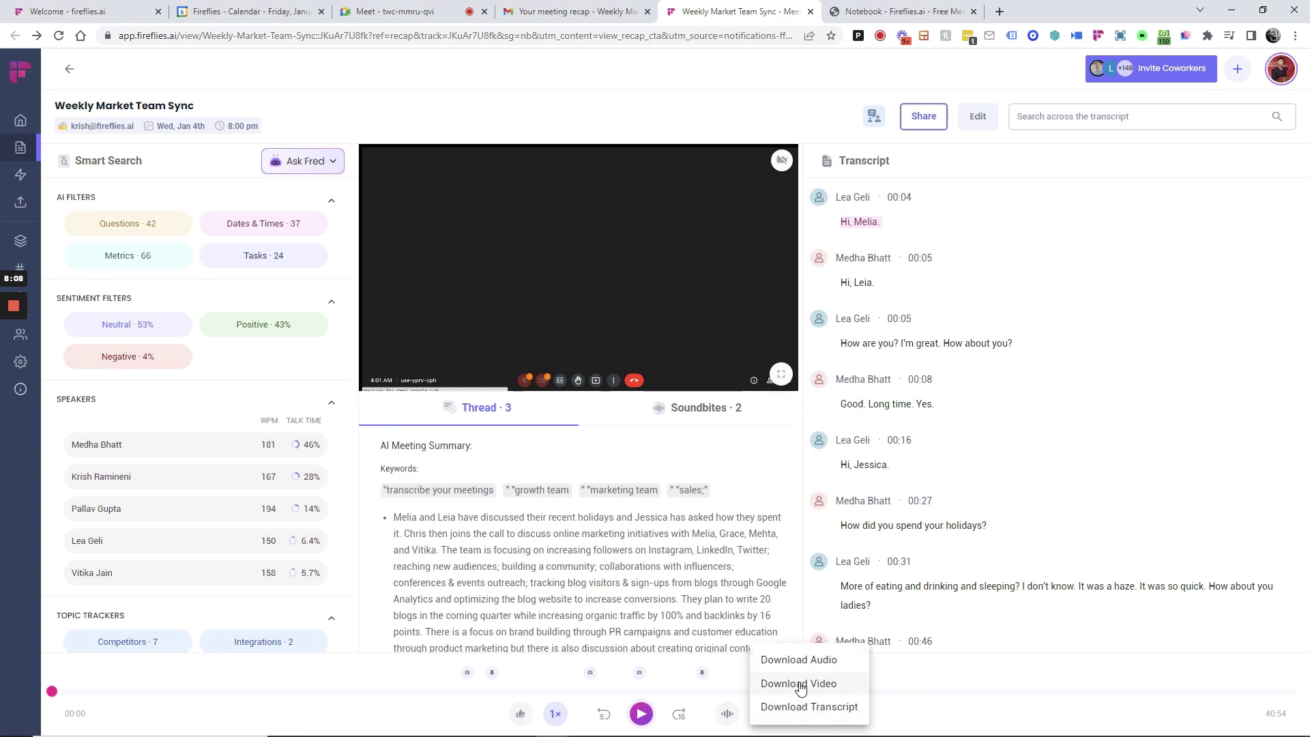
click(797, 707)
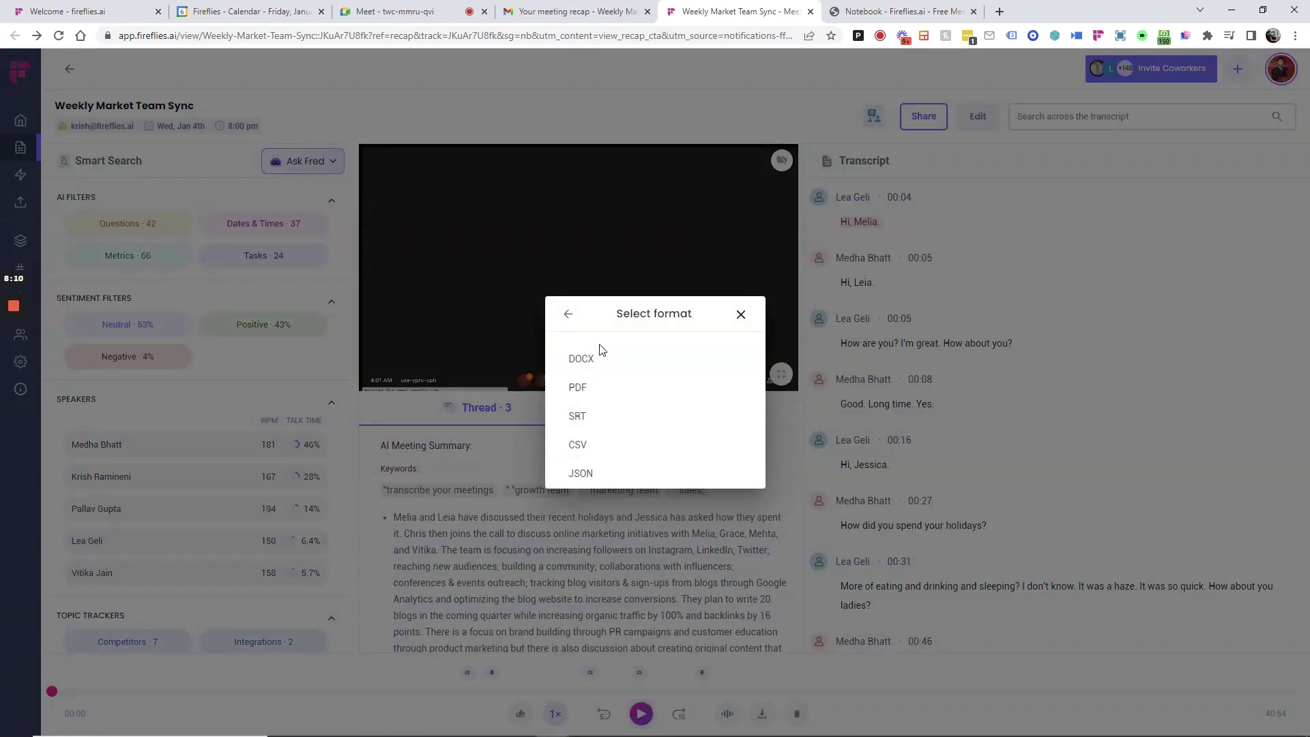
click(741, 314)
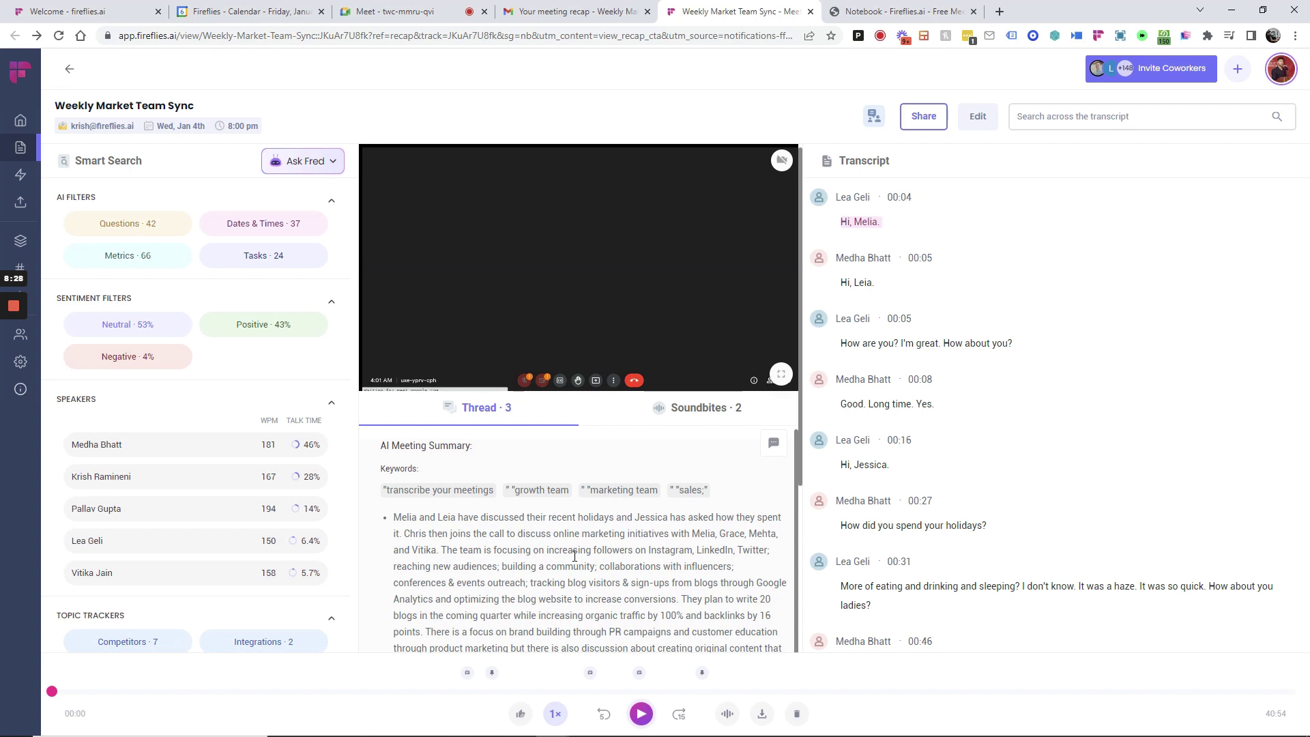
click(298, 164)
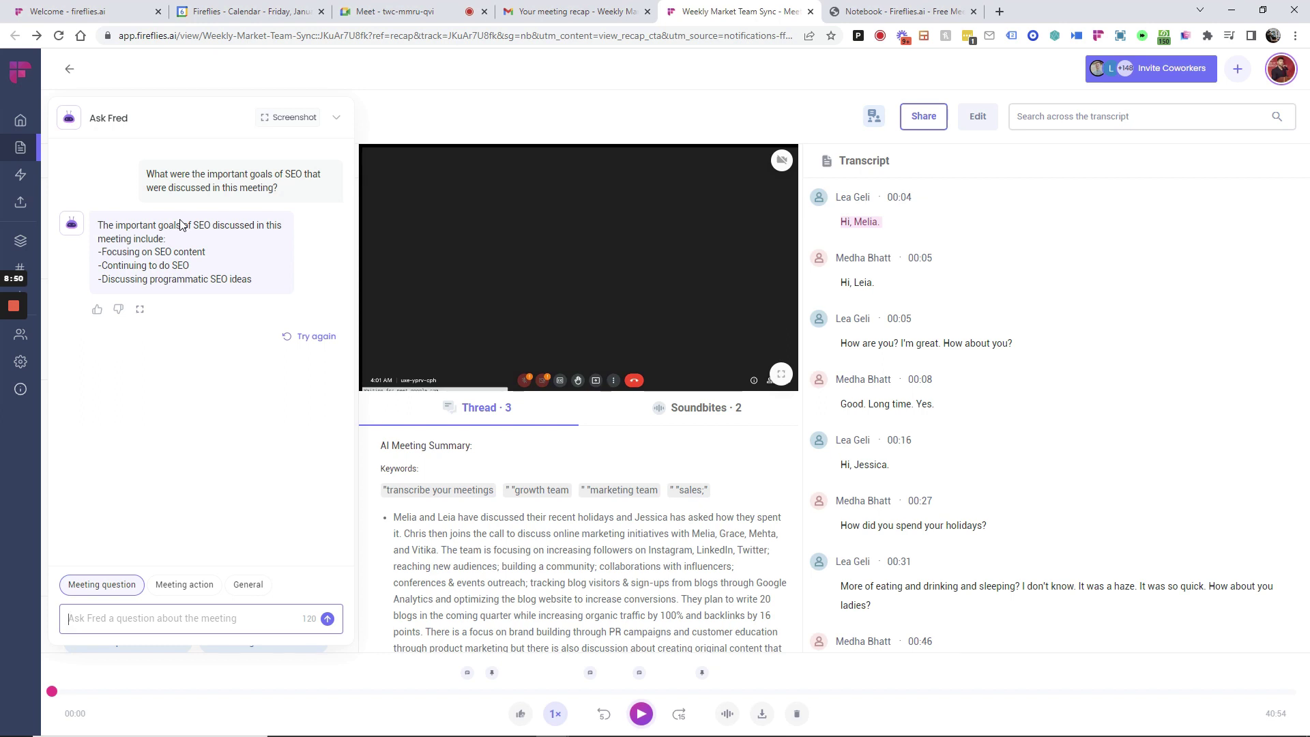
click(68, 69)
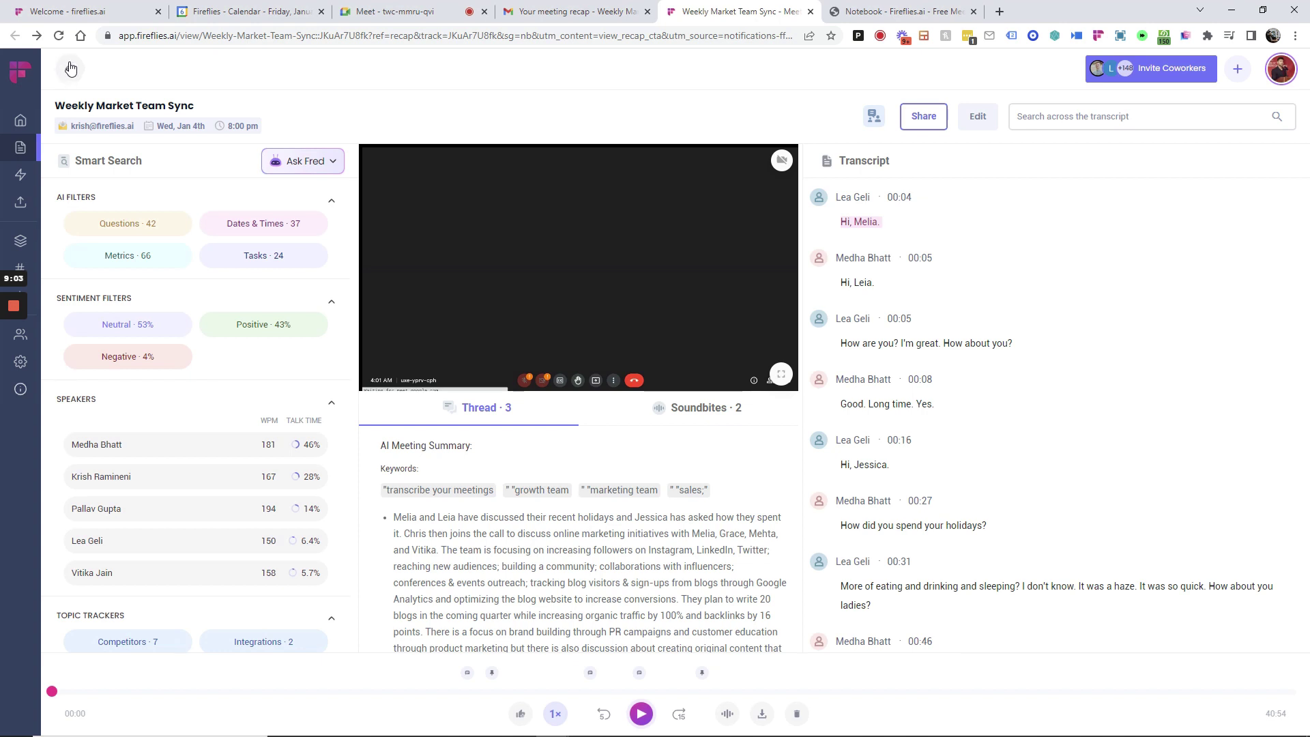
- Show the Notebook's My Meetings list, from Sample Meeting through PM Team Chat
click(33, 150)
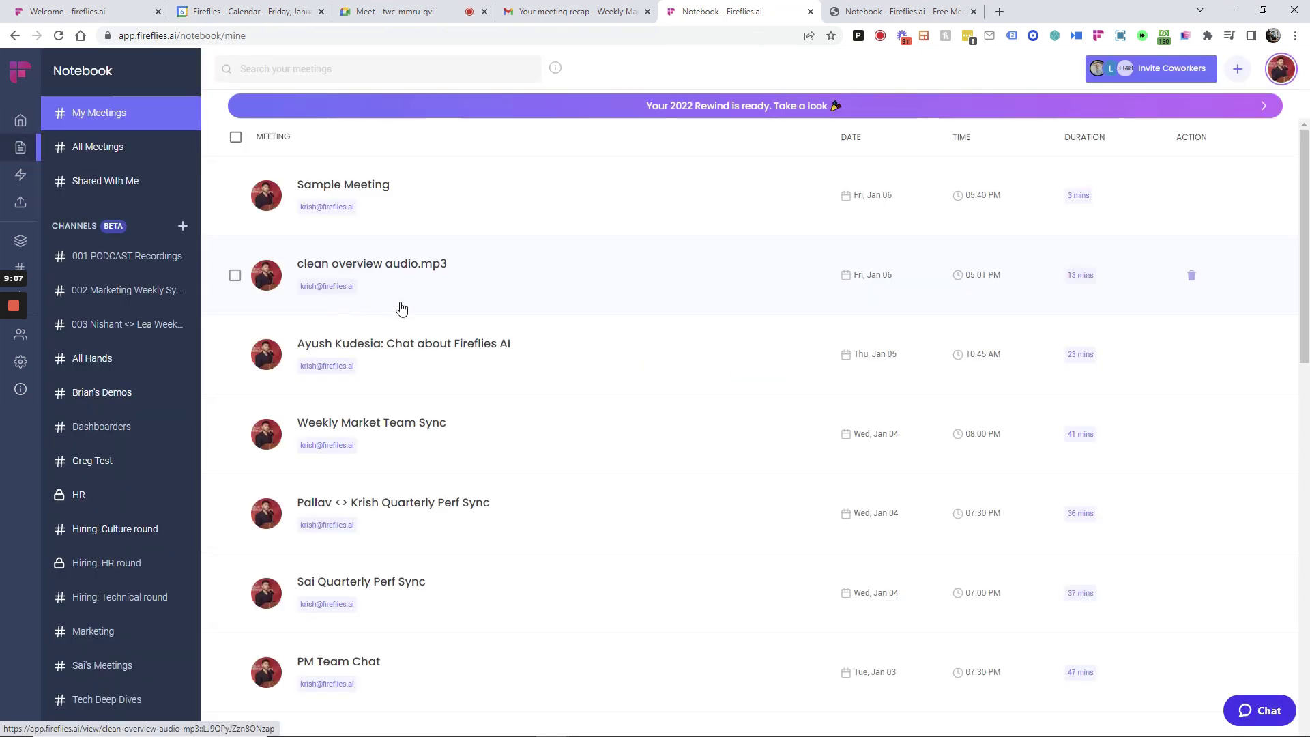